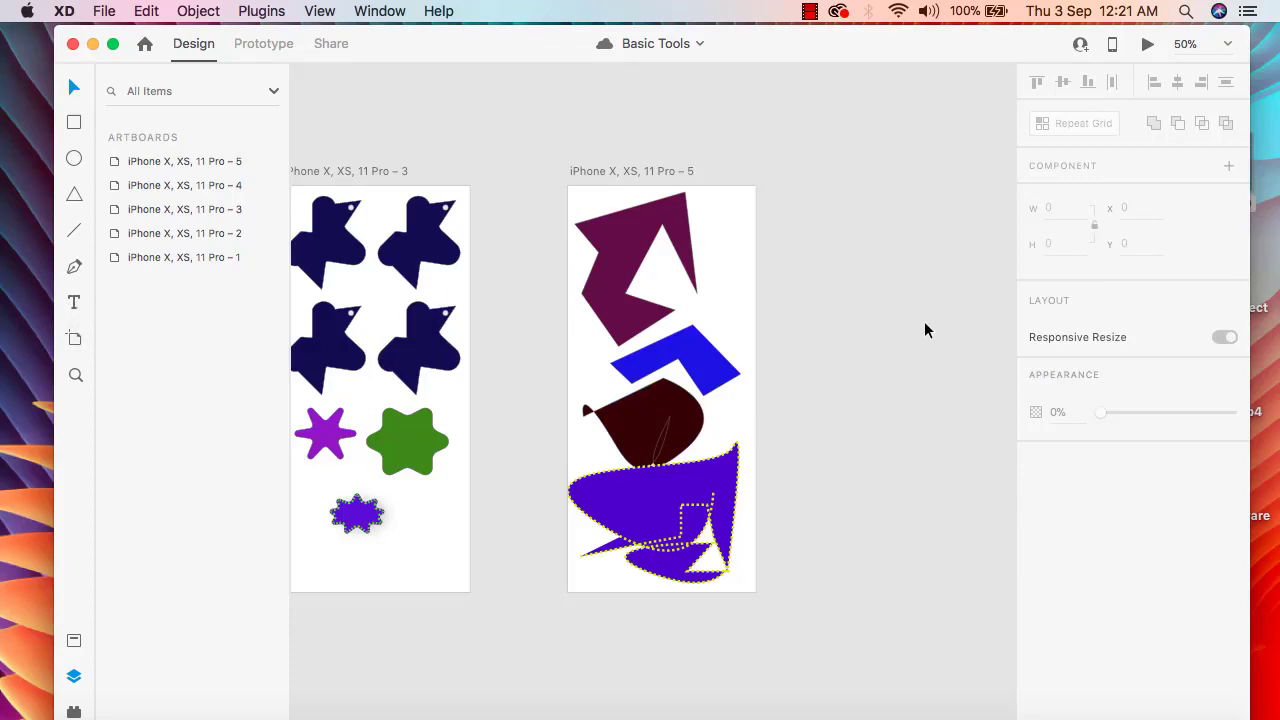
Move the iPhone X, XS, 11 Pro – 5 artboard closer to artboard 3 and add a blank artboard of the same size beside it.
drag(639, 170, 576, 171)
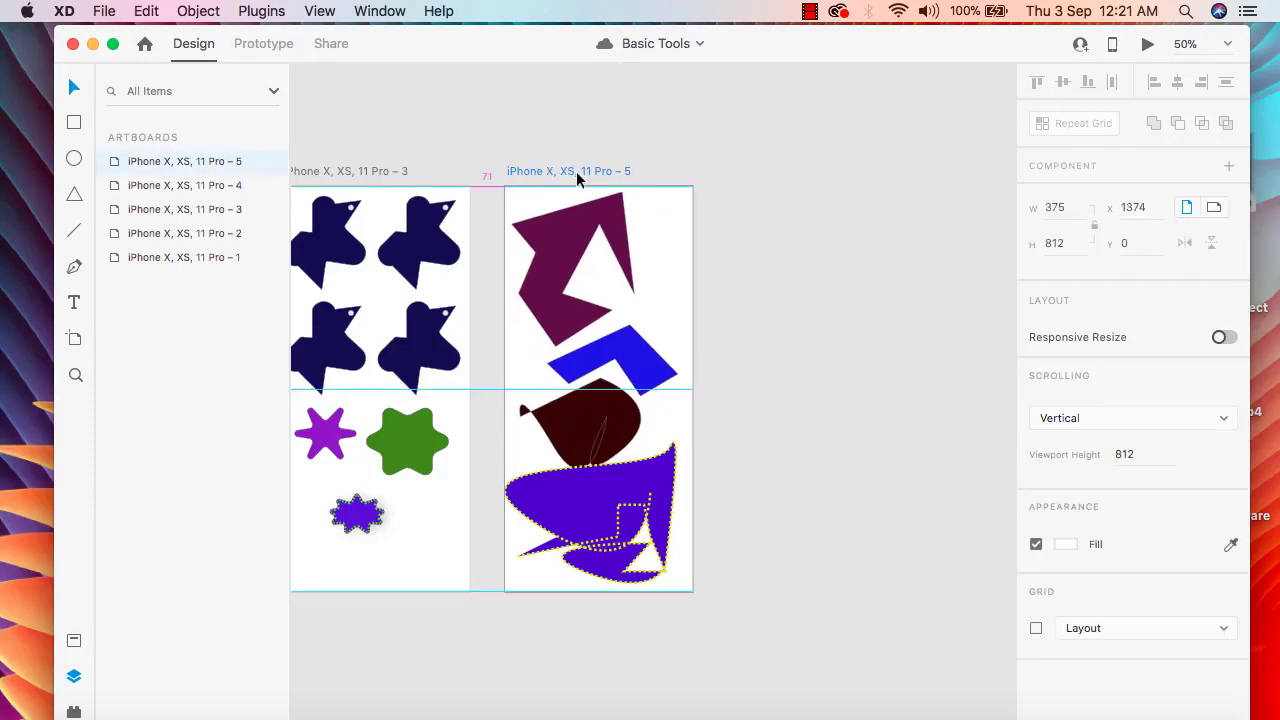
click(74, 338)
click(1120, 126)
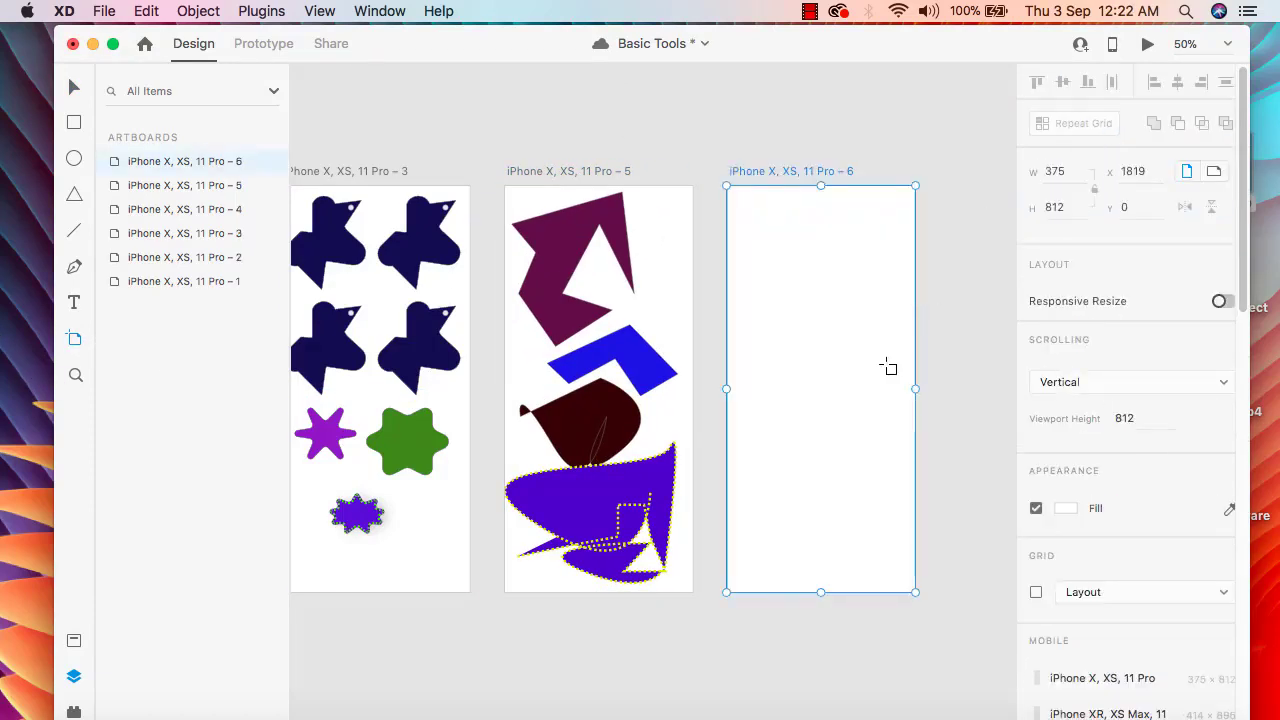
click(74, 88)
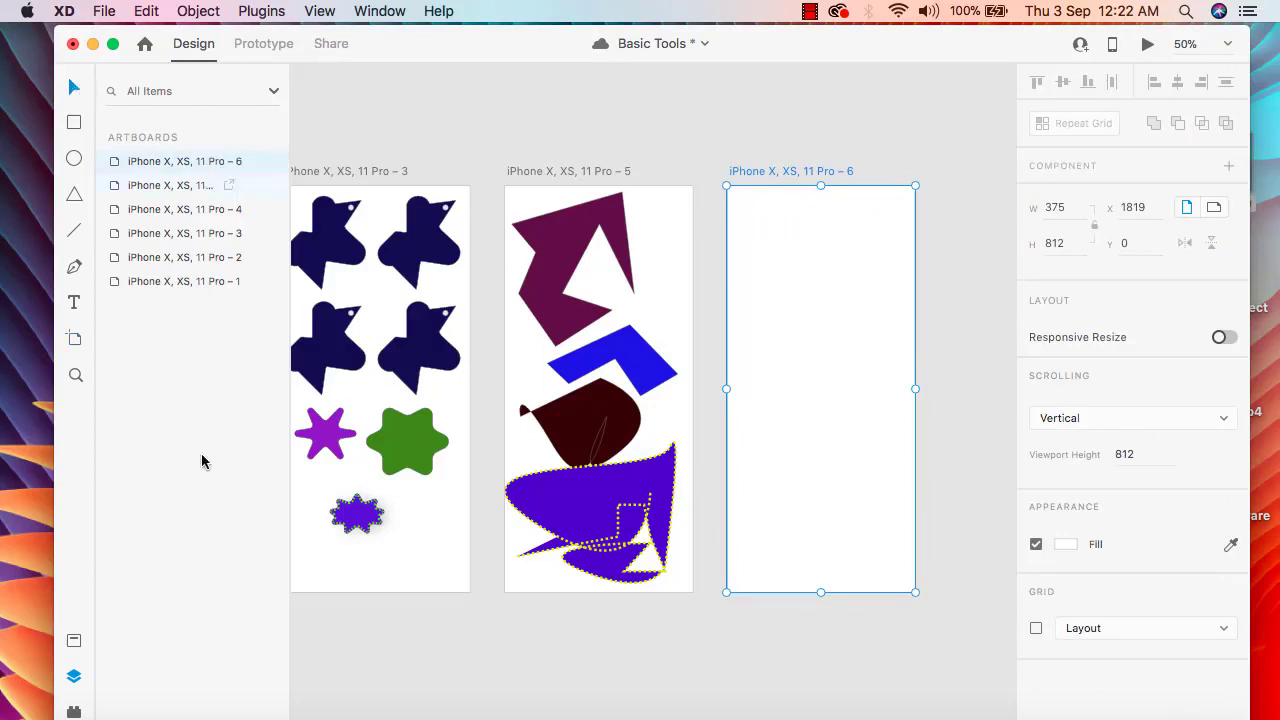
click(953, 348)
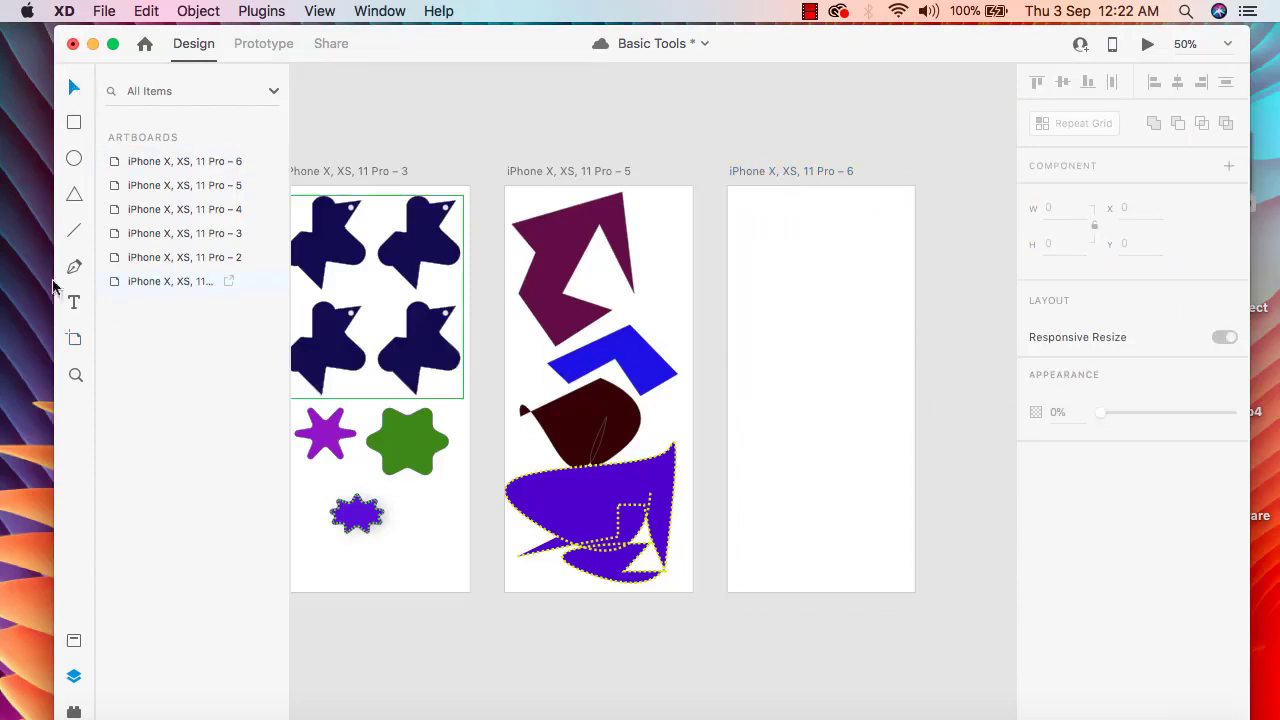
Add the point text "Hello Adobe" near the upper edge of the new iPhone X, XS, 11 Pro – 6 artboard.
click(74, 303)
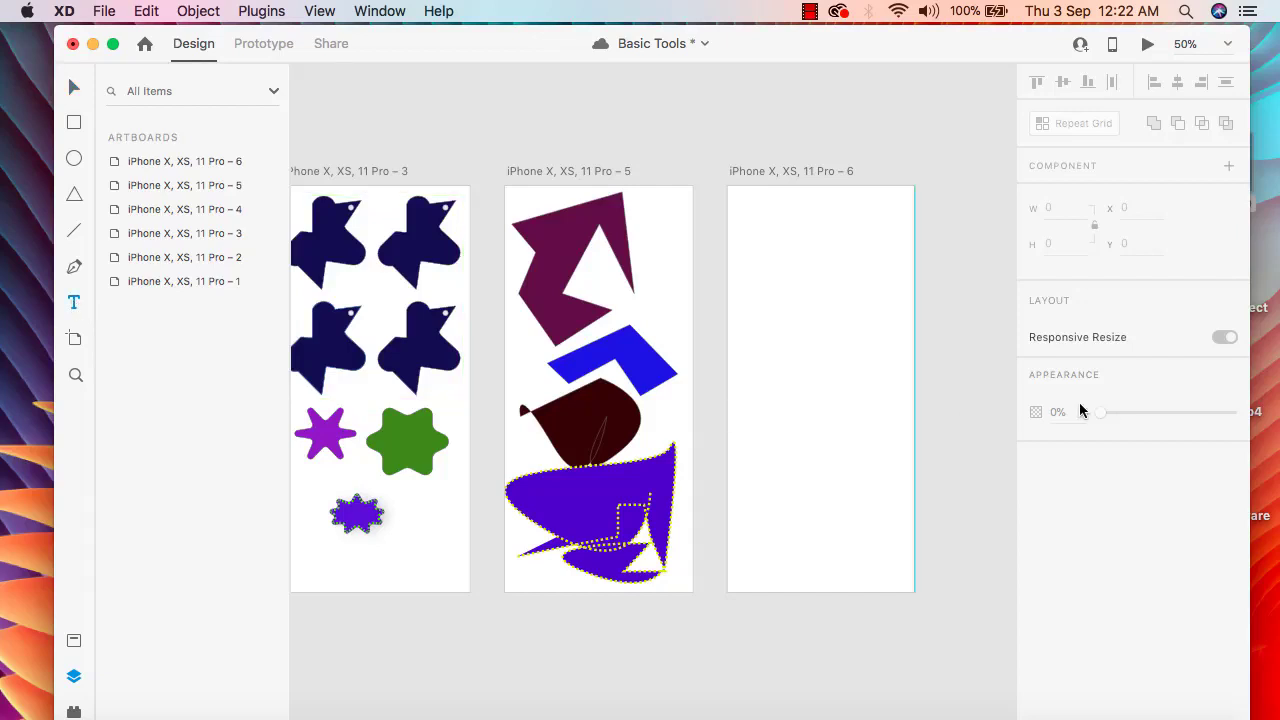
click(756, 241)
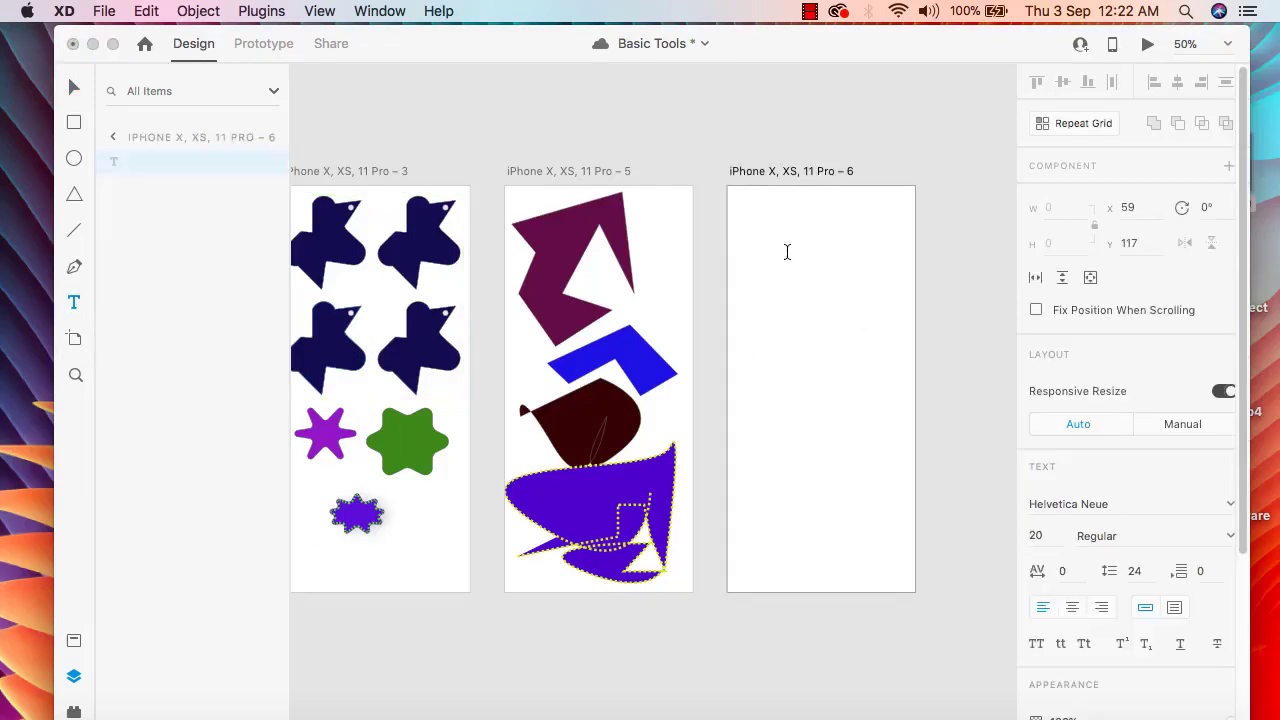
text(T)
key(BackSpace)
text(dobe)
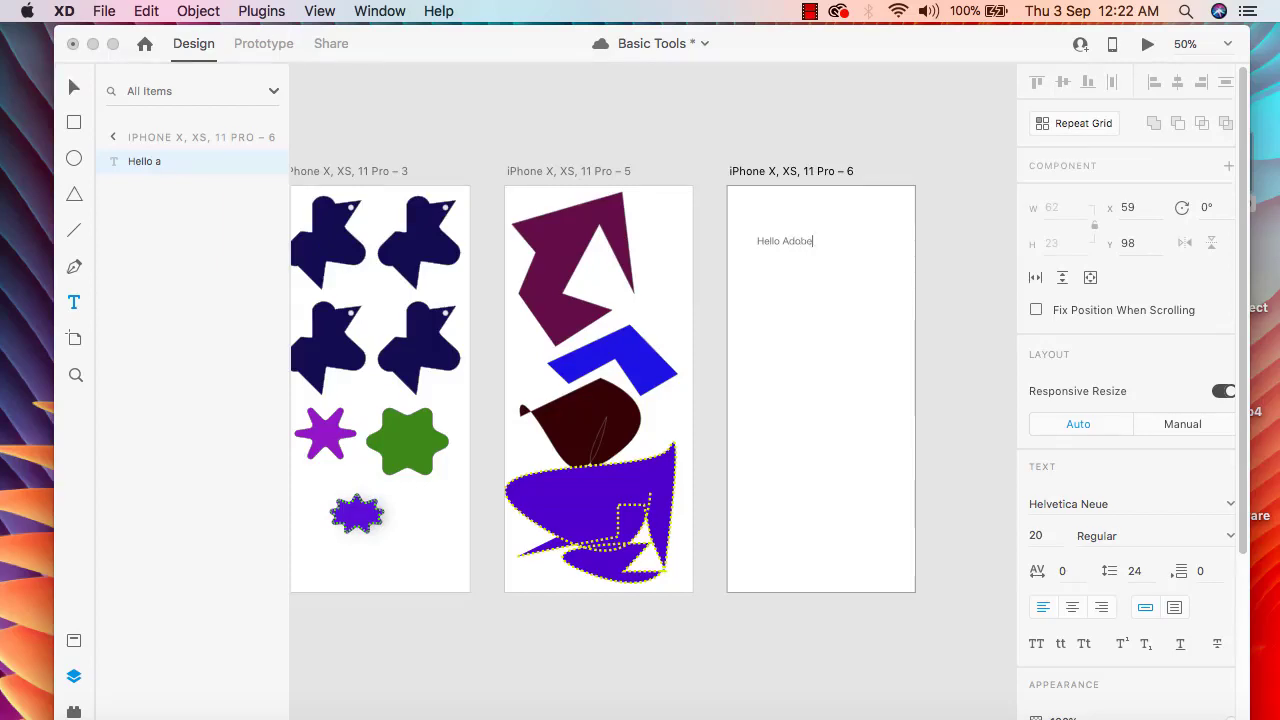
key(Escape)
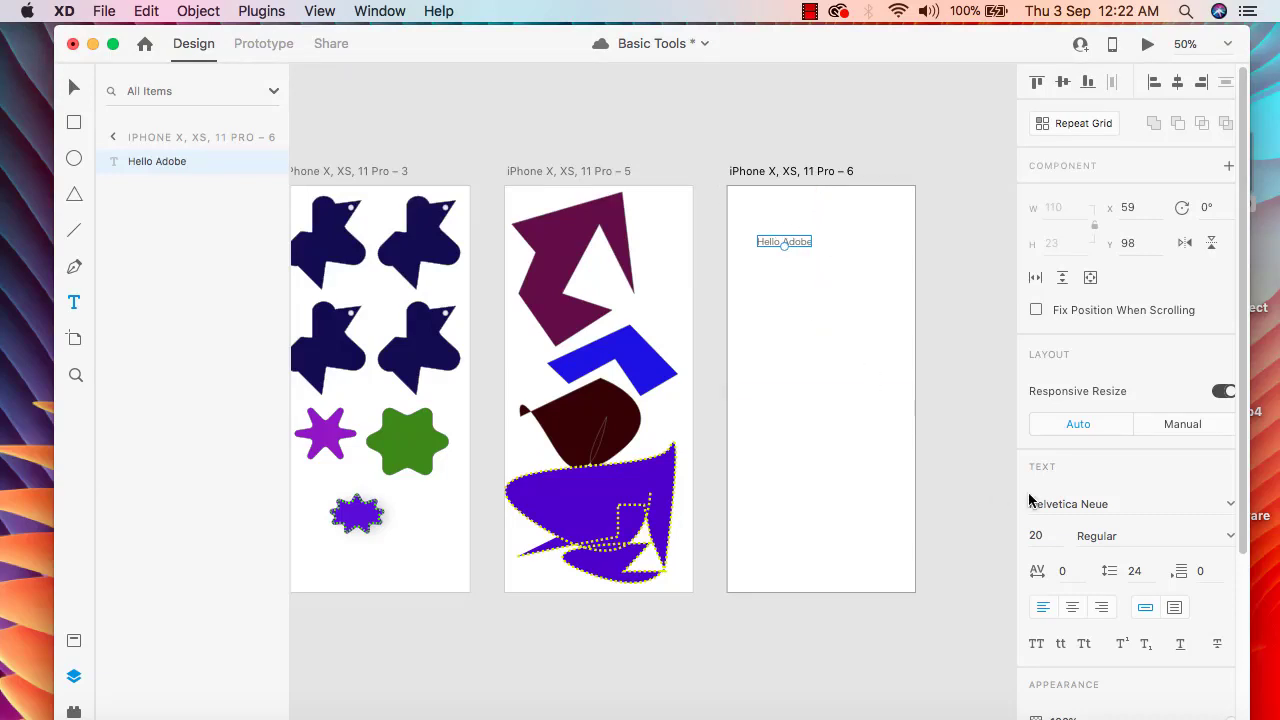
Set the font size of the "Hello Adobe" text to 50.
scroll(1112, 447, down, 5)
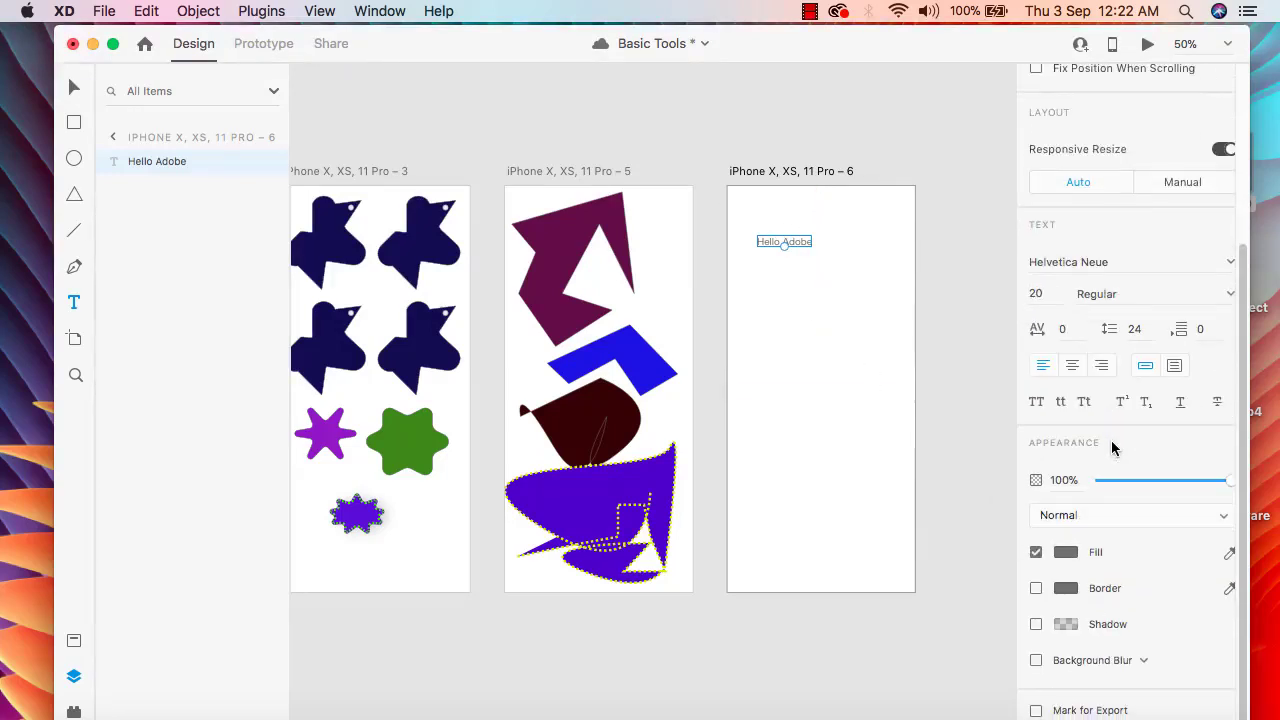
scroll(1114, 450, up, 1)
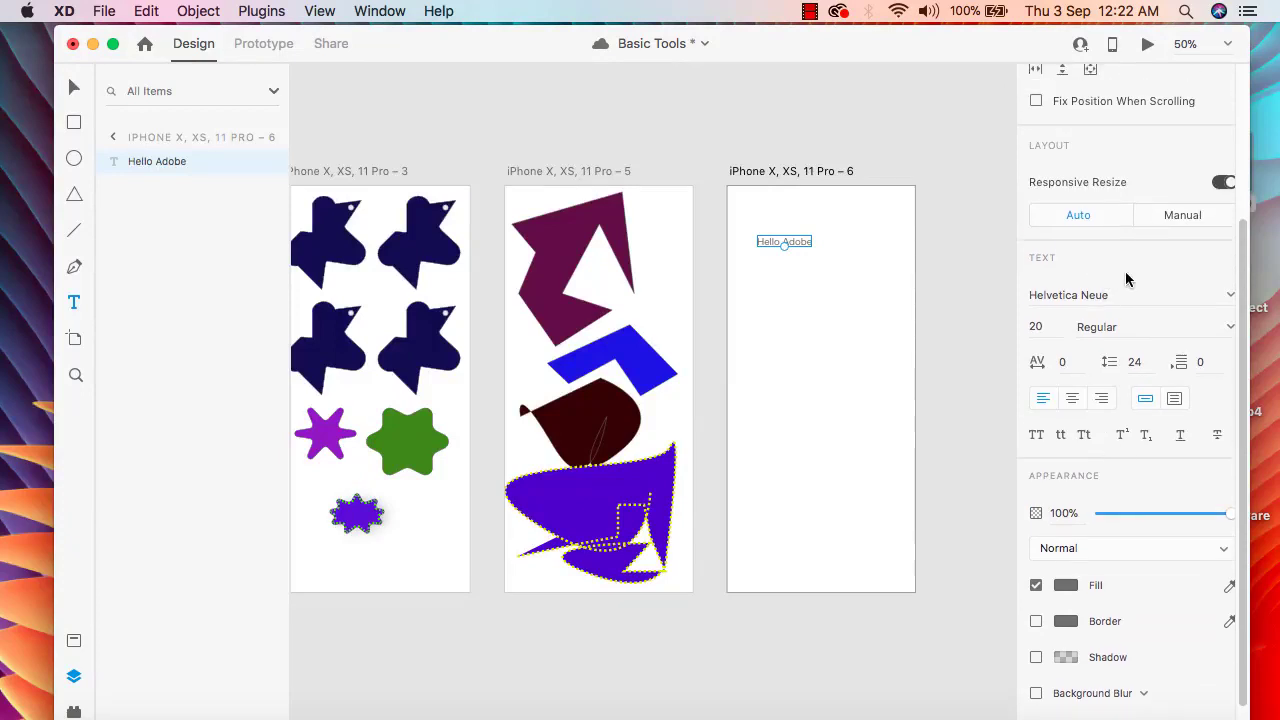
drag(1057, 328, 1010, 325)
text(50)
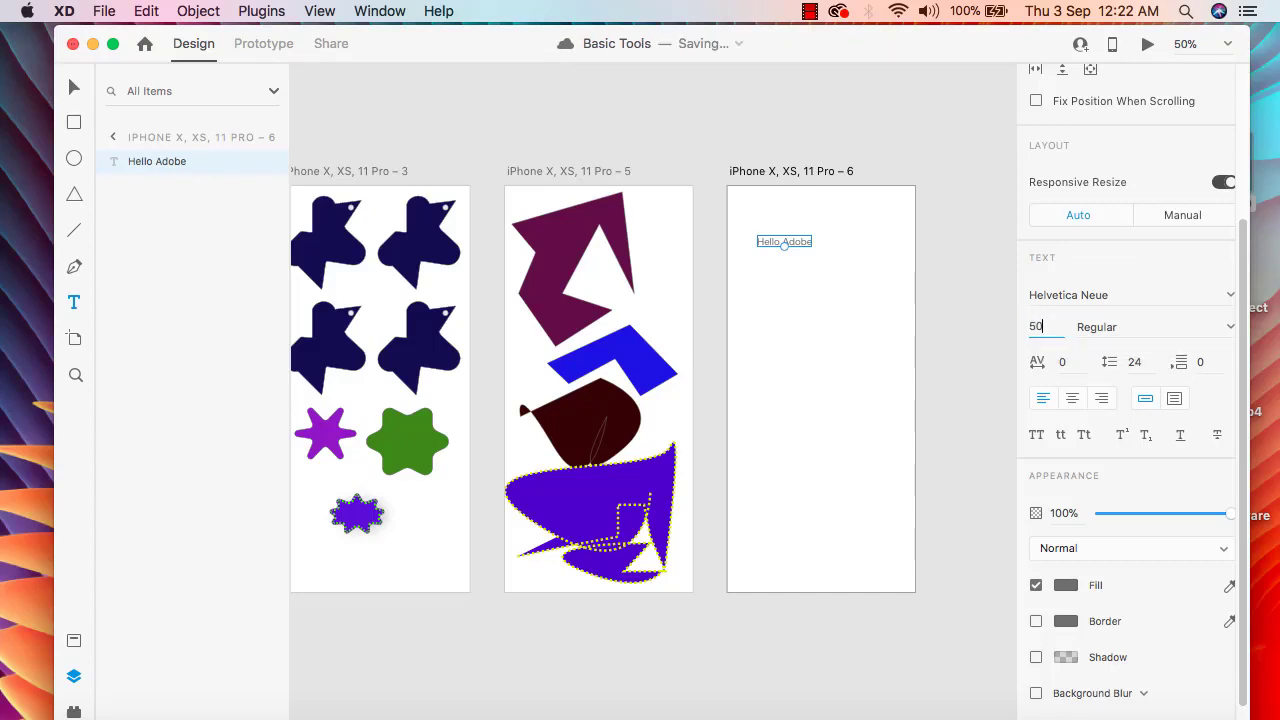
key(Return)
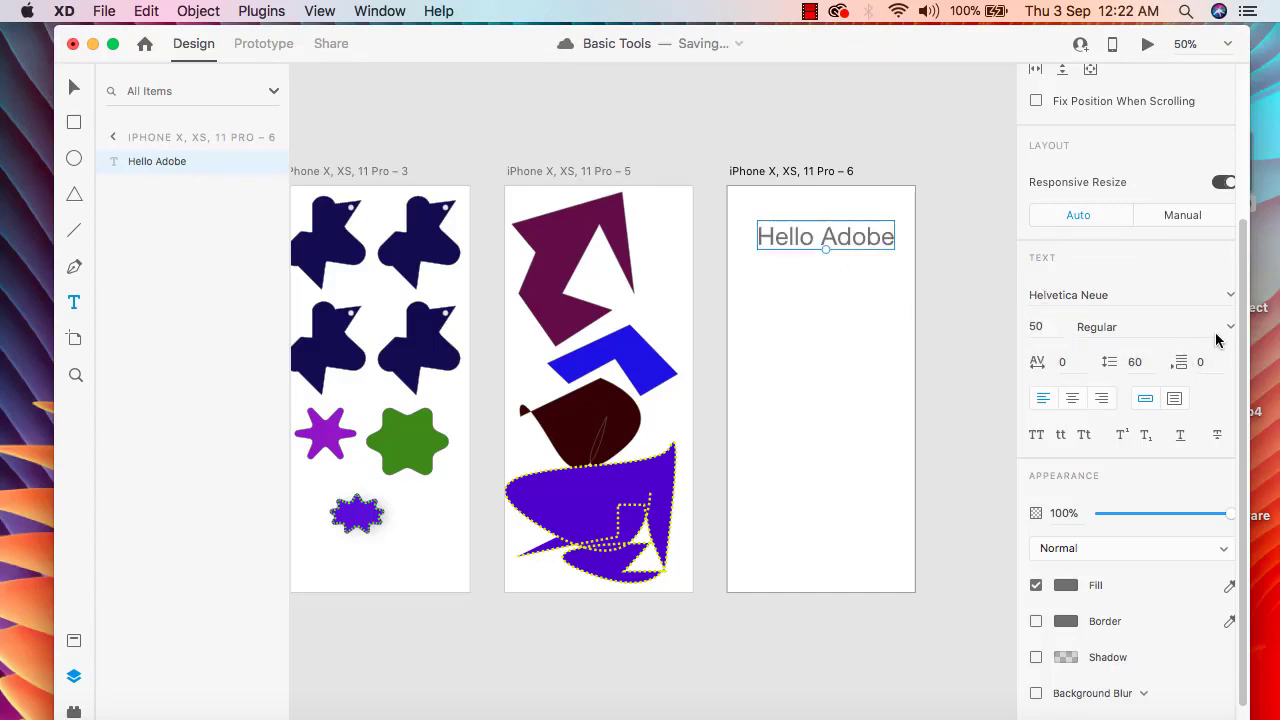
Try the Thin Italic and Medium Italic font styles on the "Hello Adobe" text.
click(1230, 330)
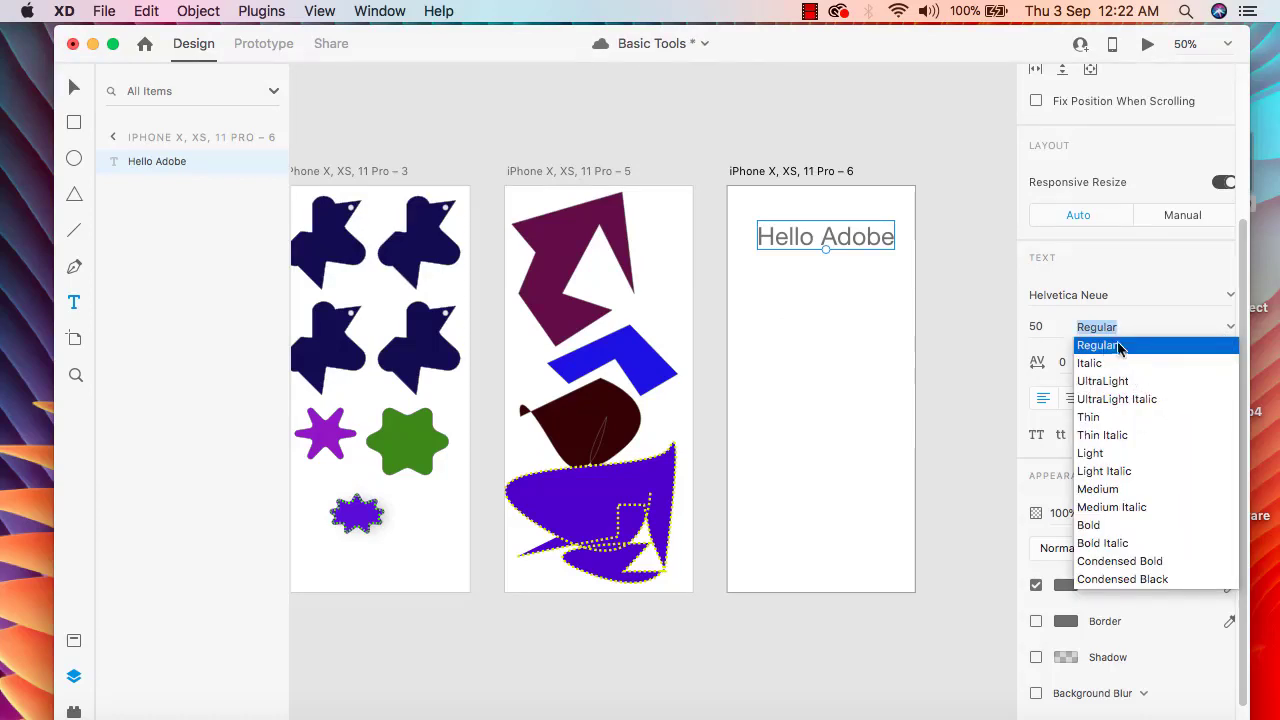
click(1125, 437)
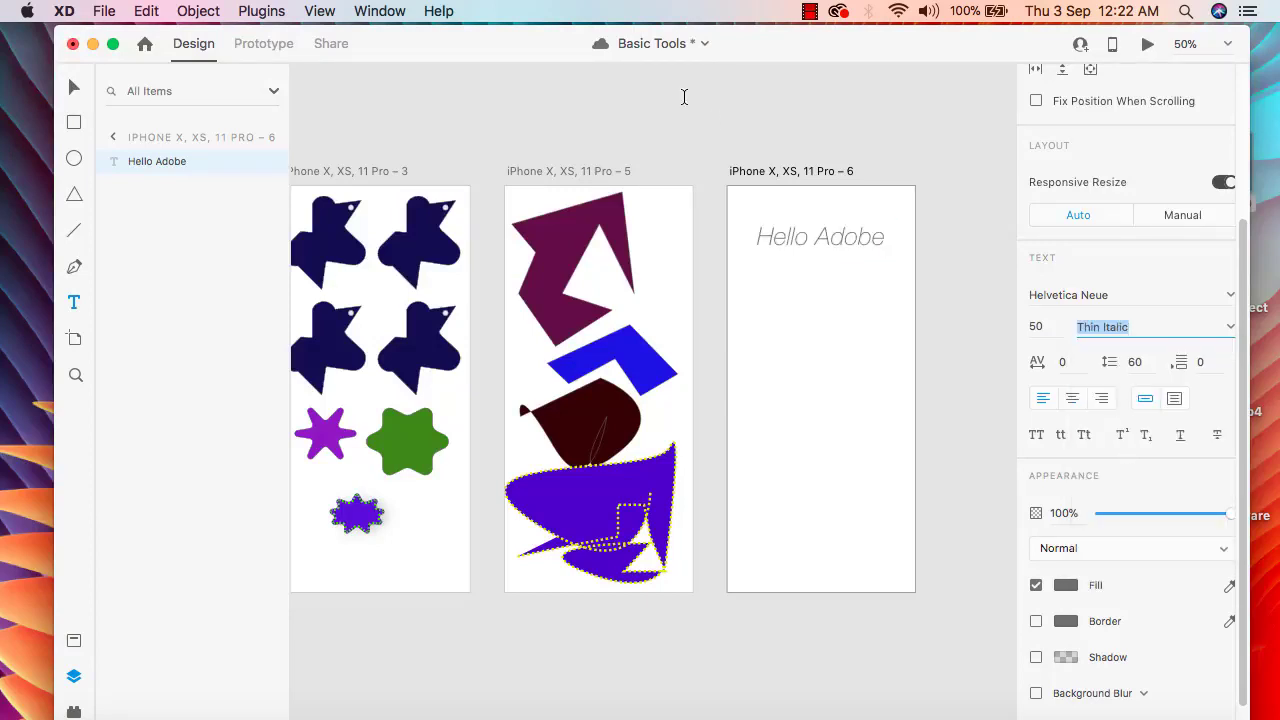
click(1232, 332)
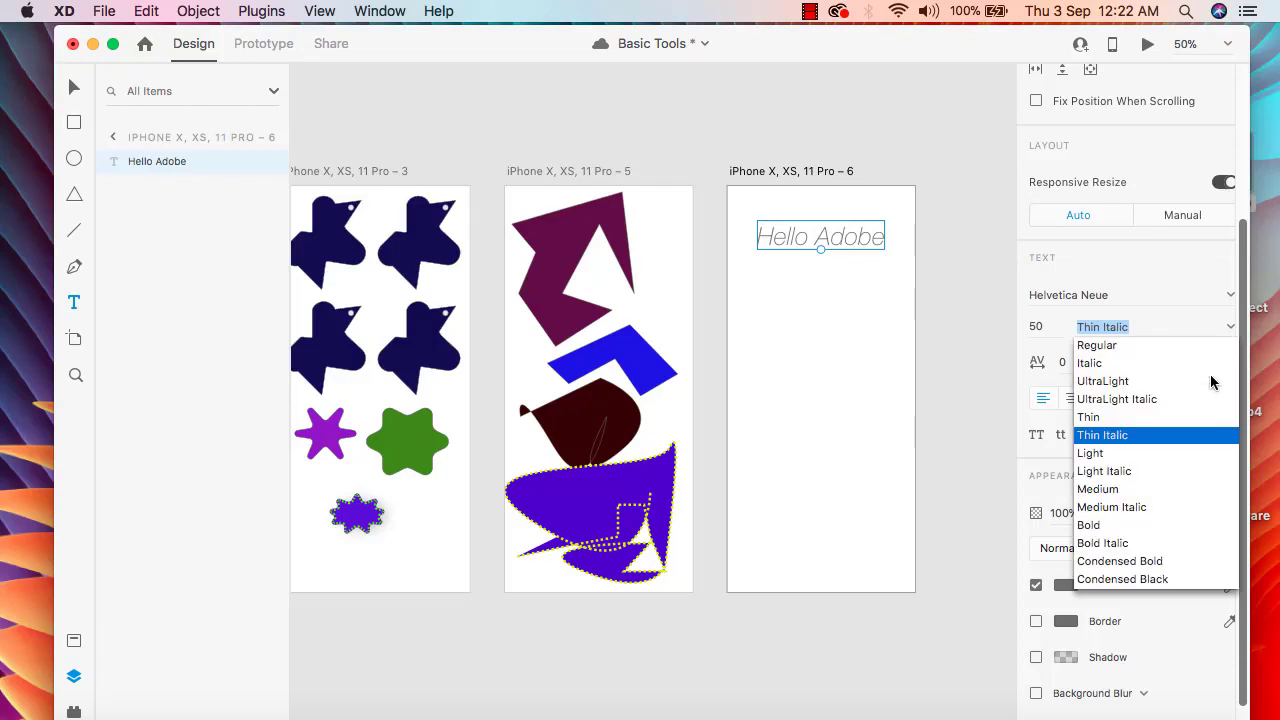
click(1136, 512)
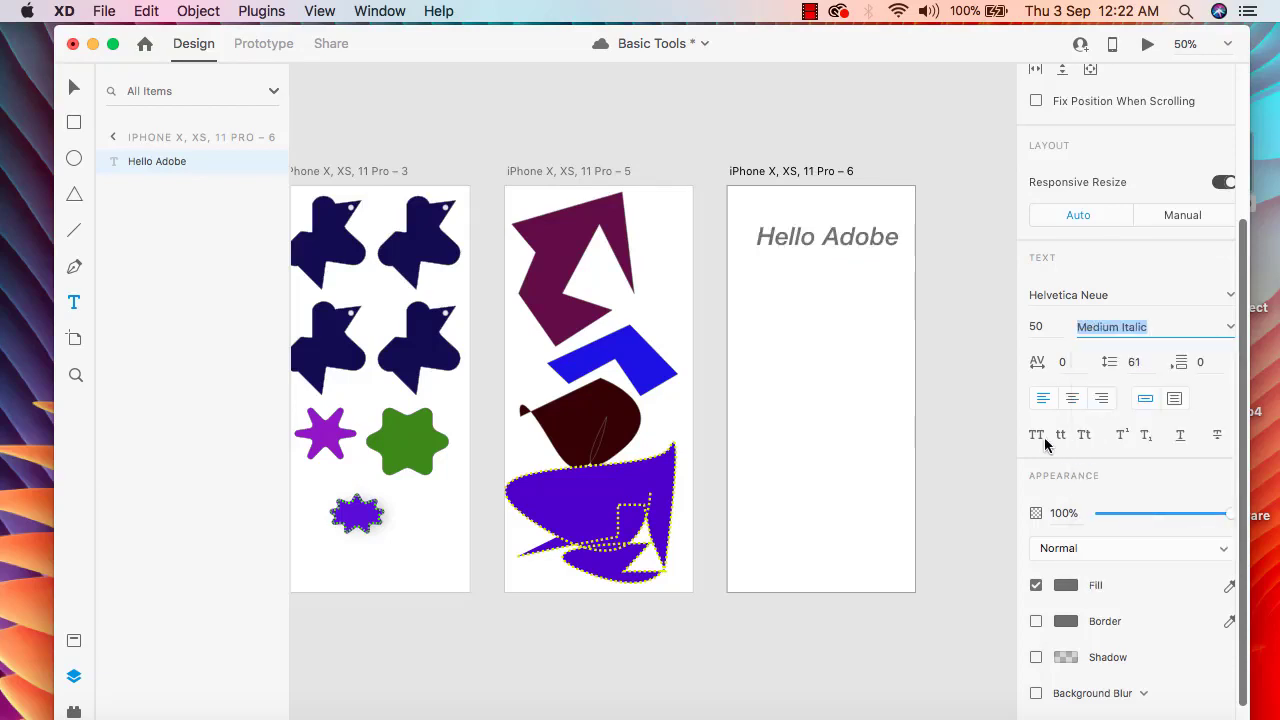
click(762, 298)
click(850, 232)
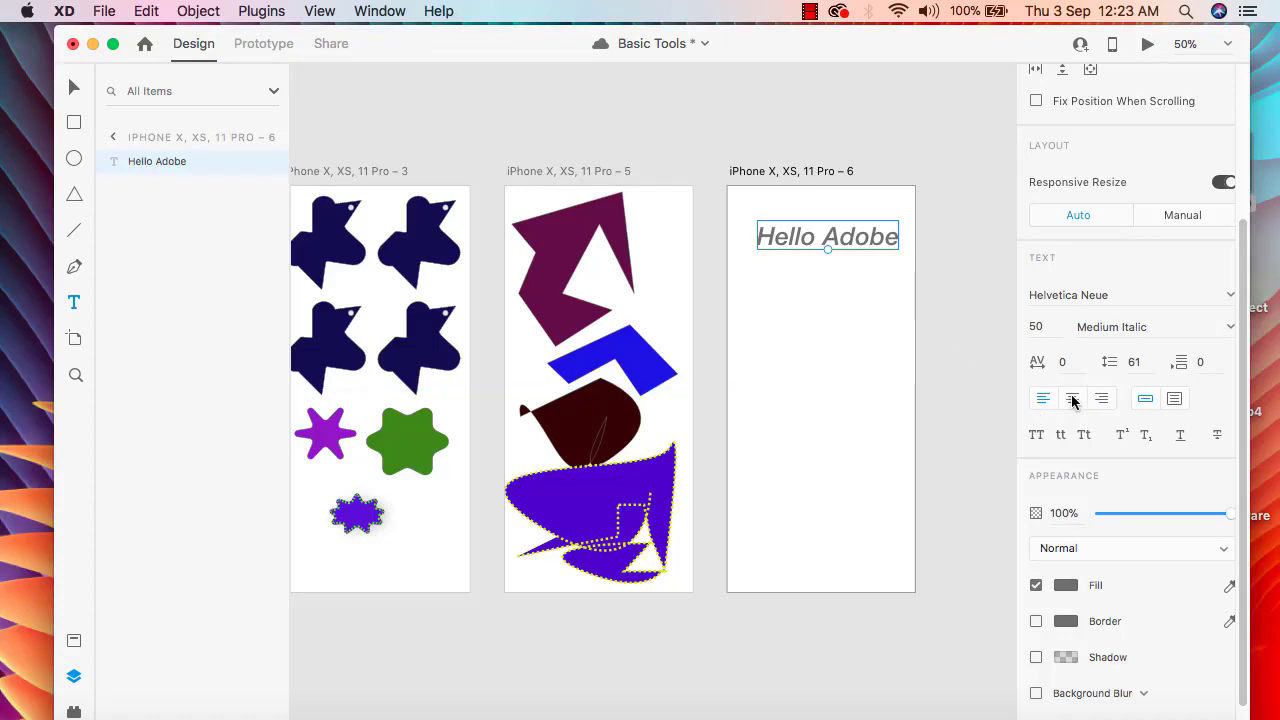
Set the font style of the "Hello Adobe" text to Bold.
click(1229, 333)
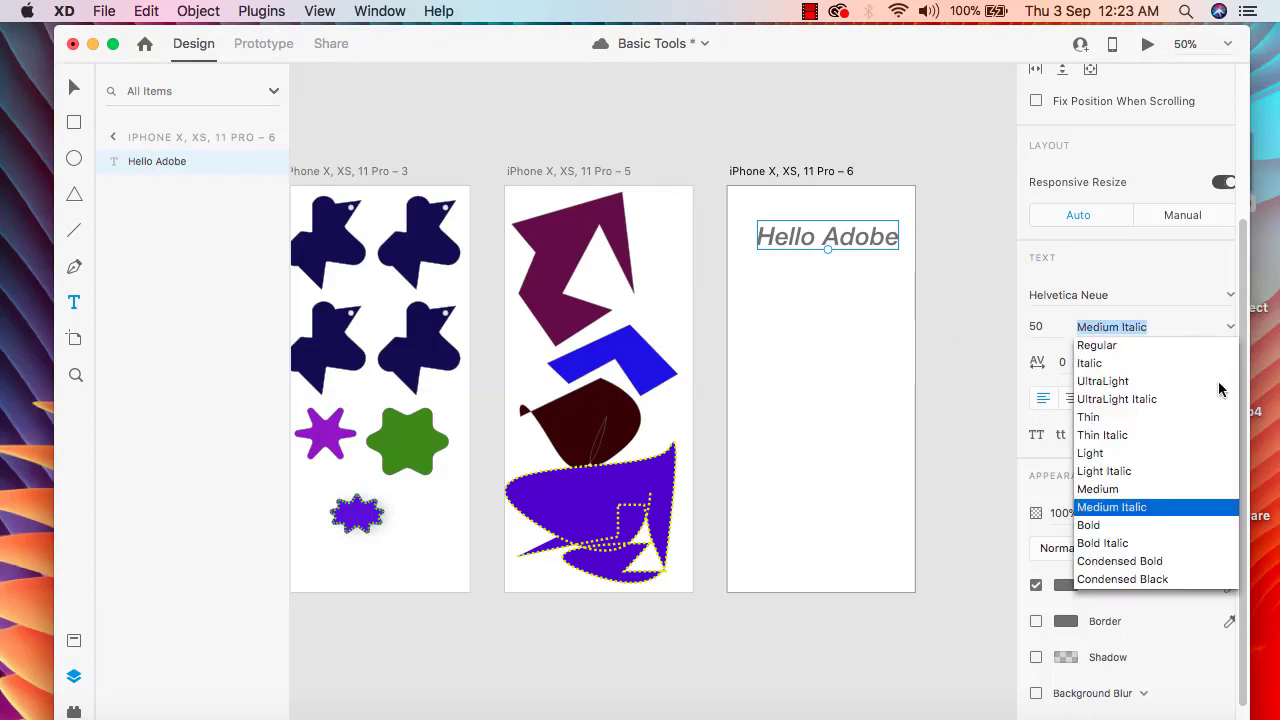
click(1108, 528)
click(783, 230)
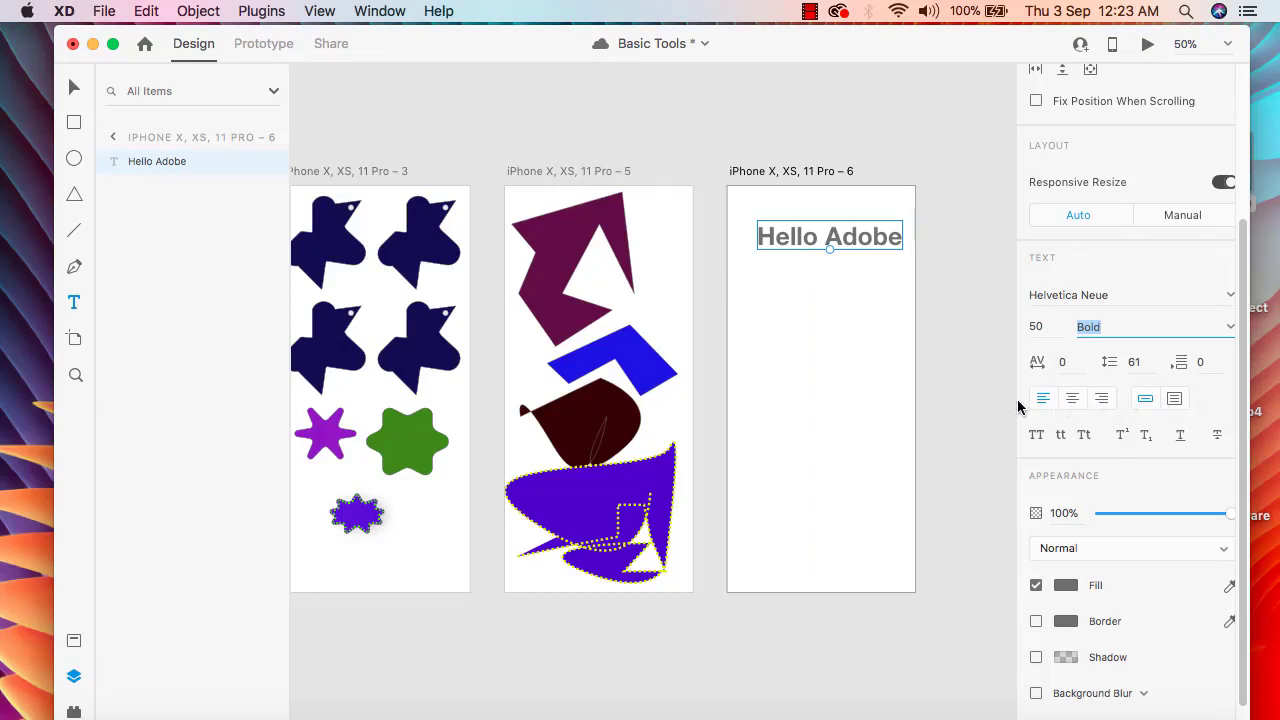
Try centre, right and left alignment on the "Hello Adobe" text and finish with right alignment.
click(1072, 400)
click(1101, 400)
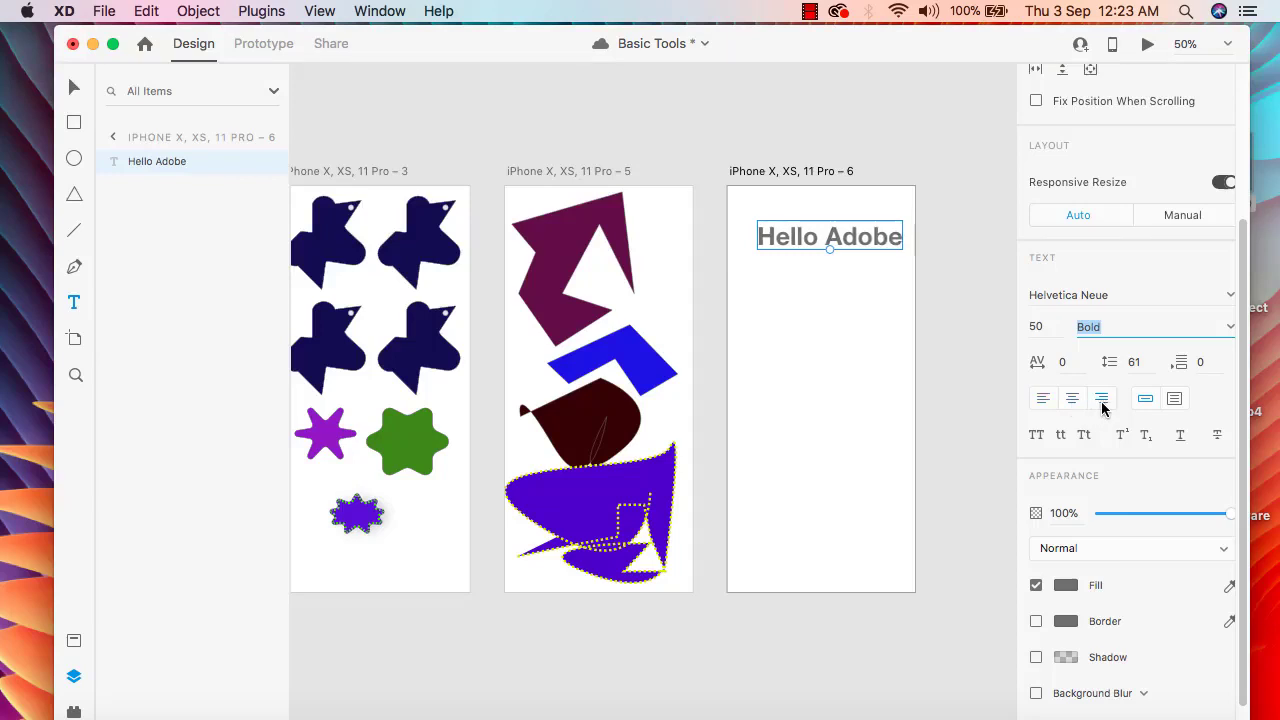
click(1046, 402)
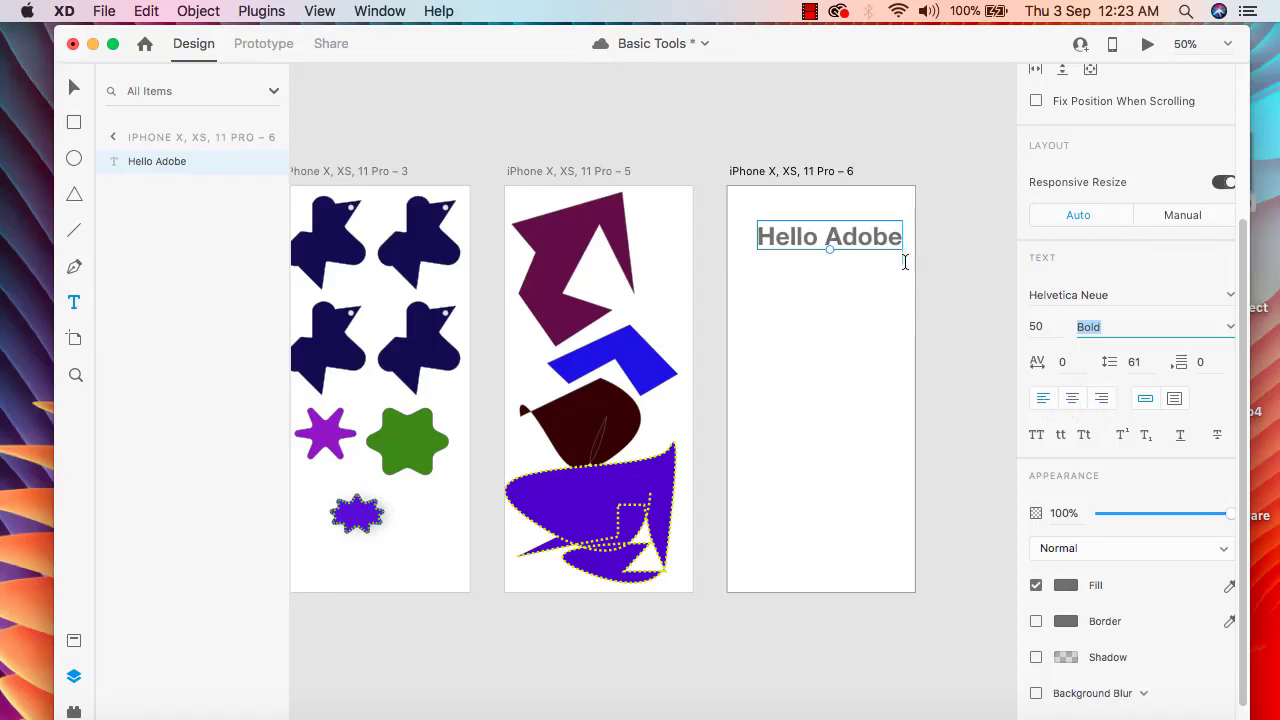
click(857, 300)
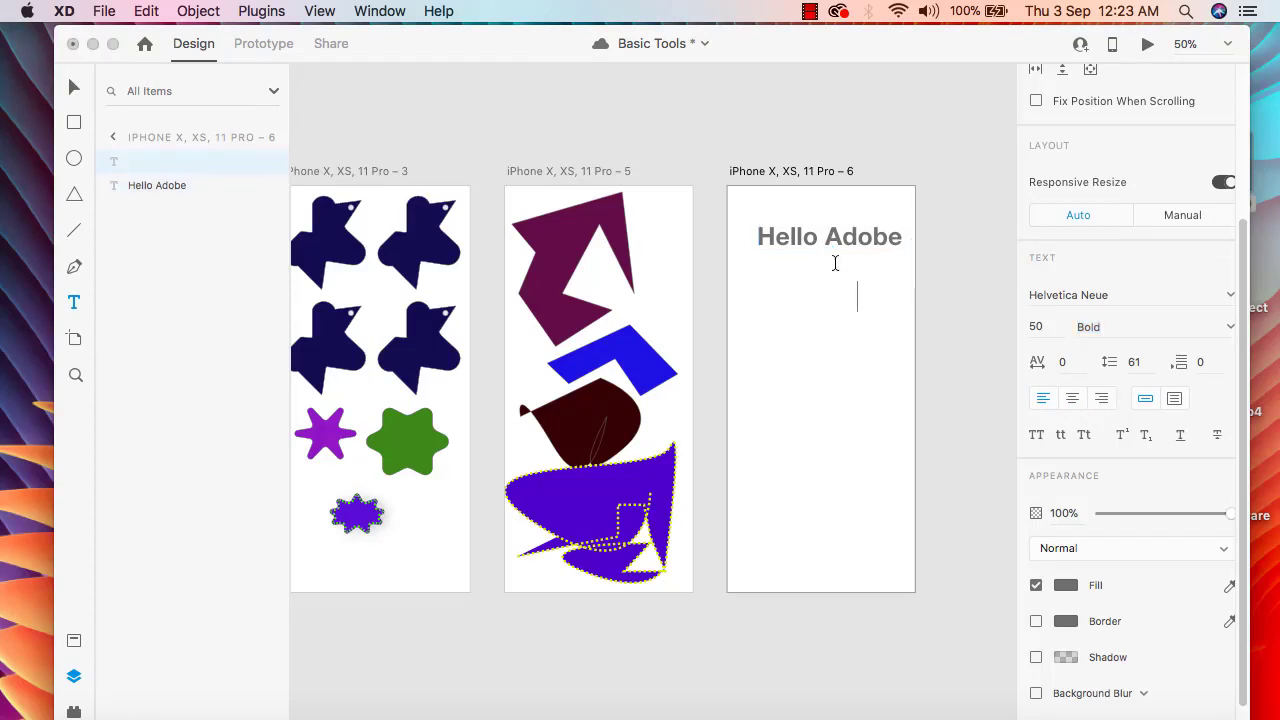
click(832, 240)
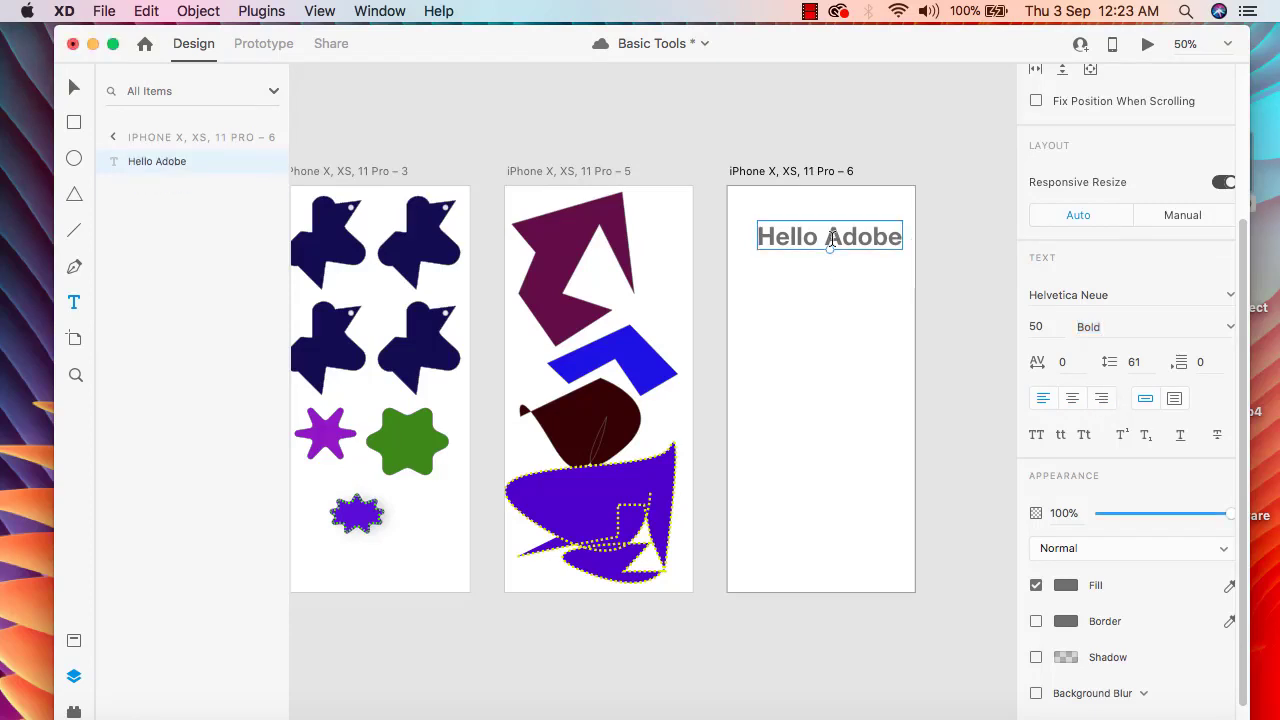
click(1101, 399)
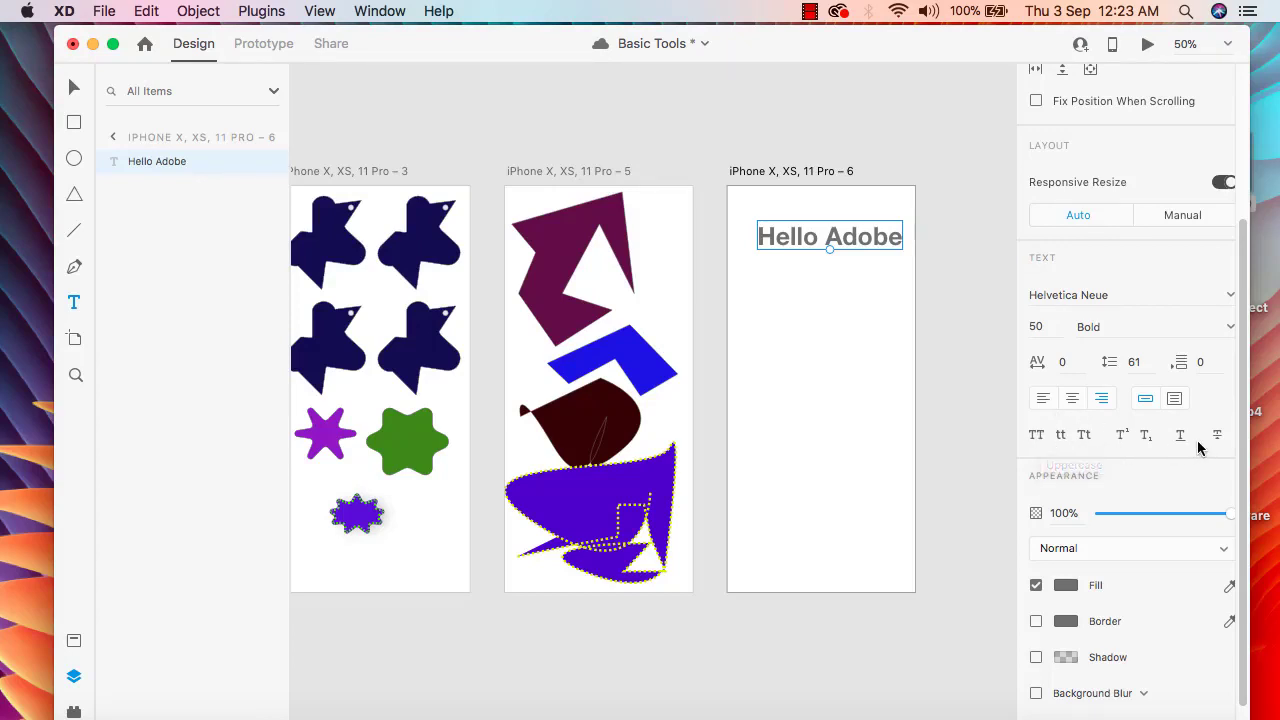
Convert the "Hello Adobe" text to uppercase and shift it so it fits centred within the artboard's width.
click(1036, 437)
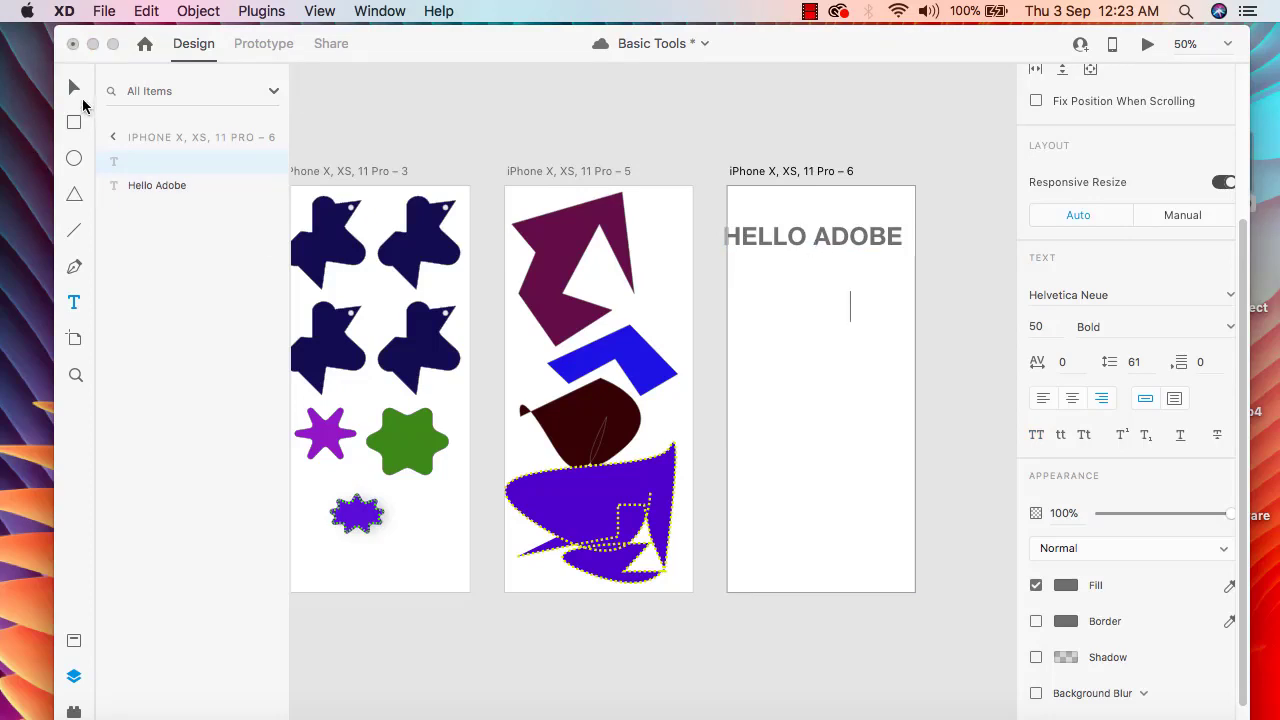
click(75, 89)
drag(831, 246, 837, 238)
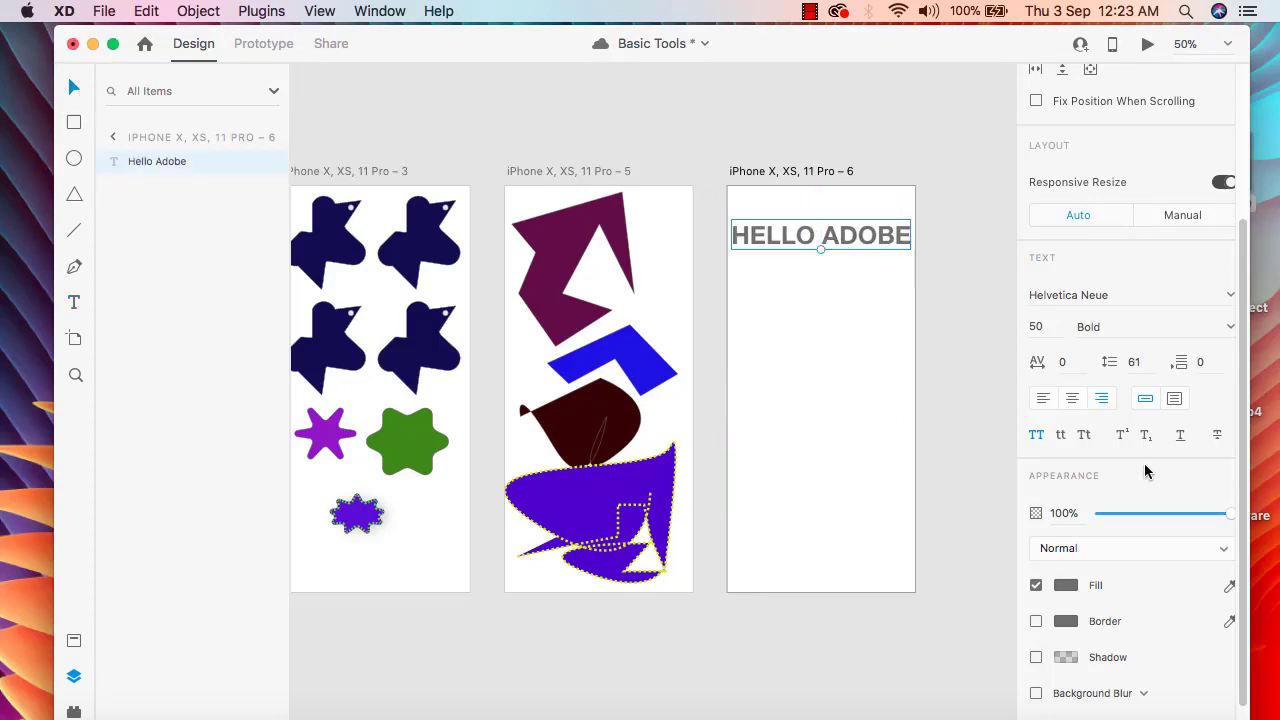
Try lowercase on the "Hello Adobe" text and finish with title case.
click(1062, 437)
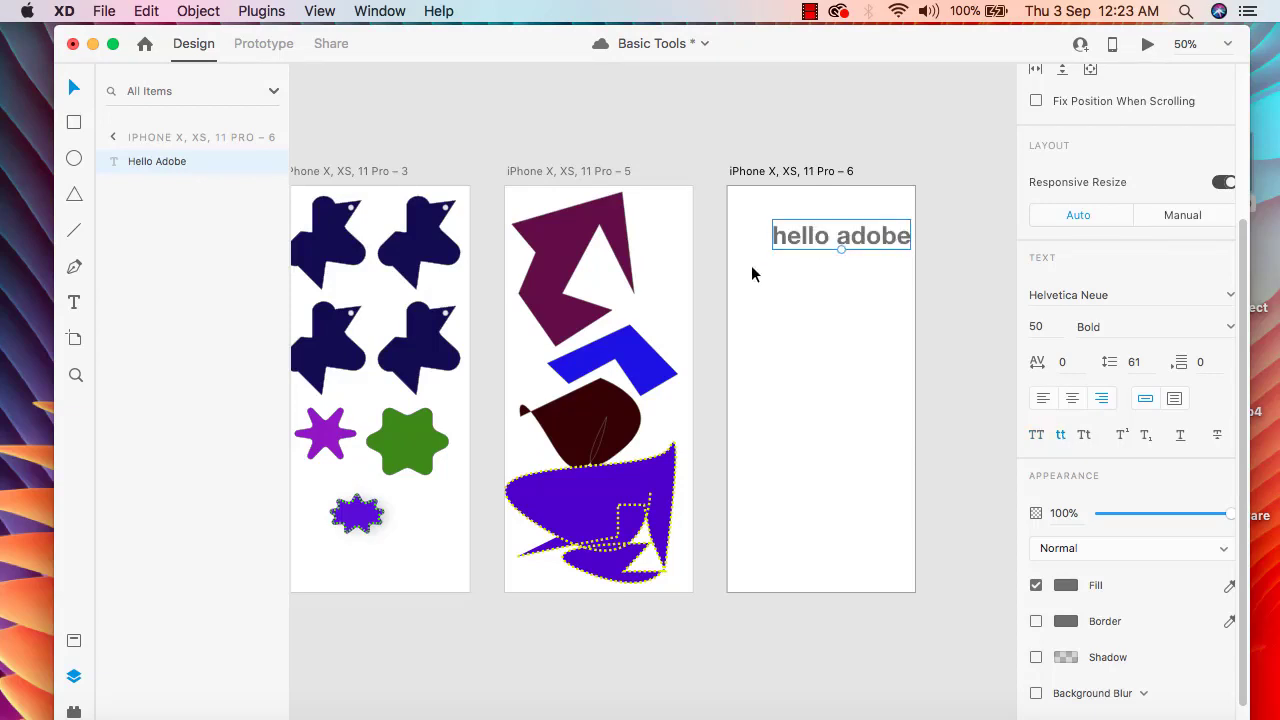
click(1085, 438)
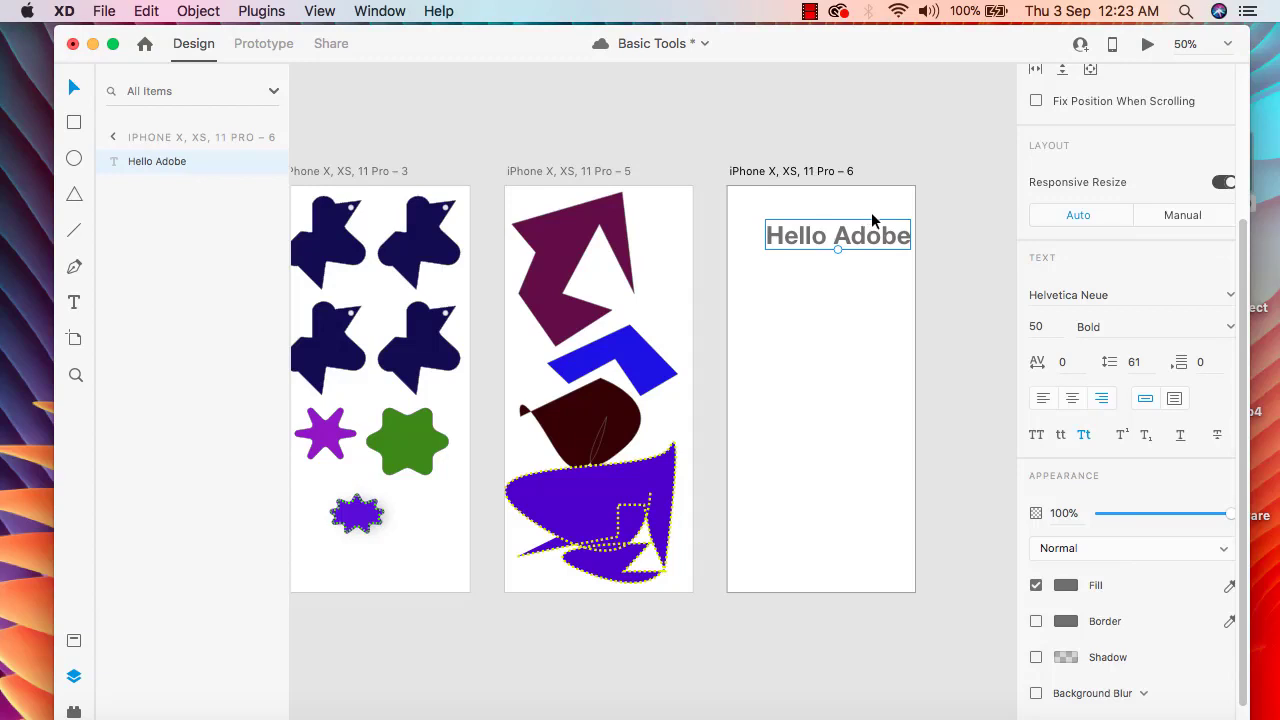
Switch the "Hello Adobe" text between superscript and subscript, ending on subscript, and underline it.
click(1121, 436)
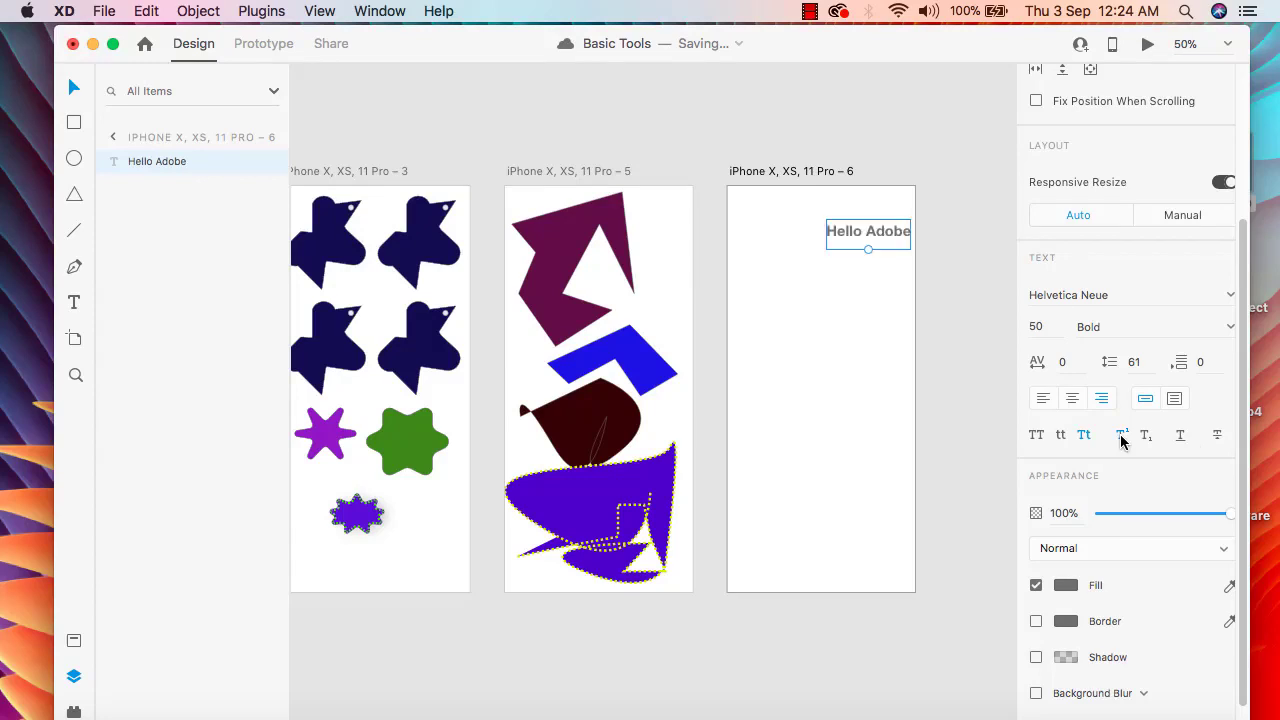
click(1147, 436)
click(1120, 436)
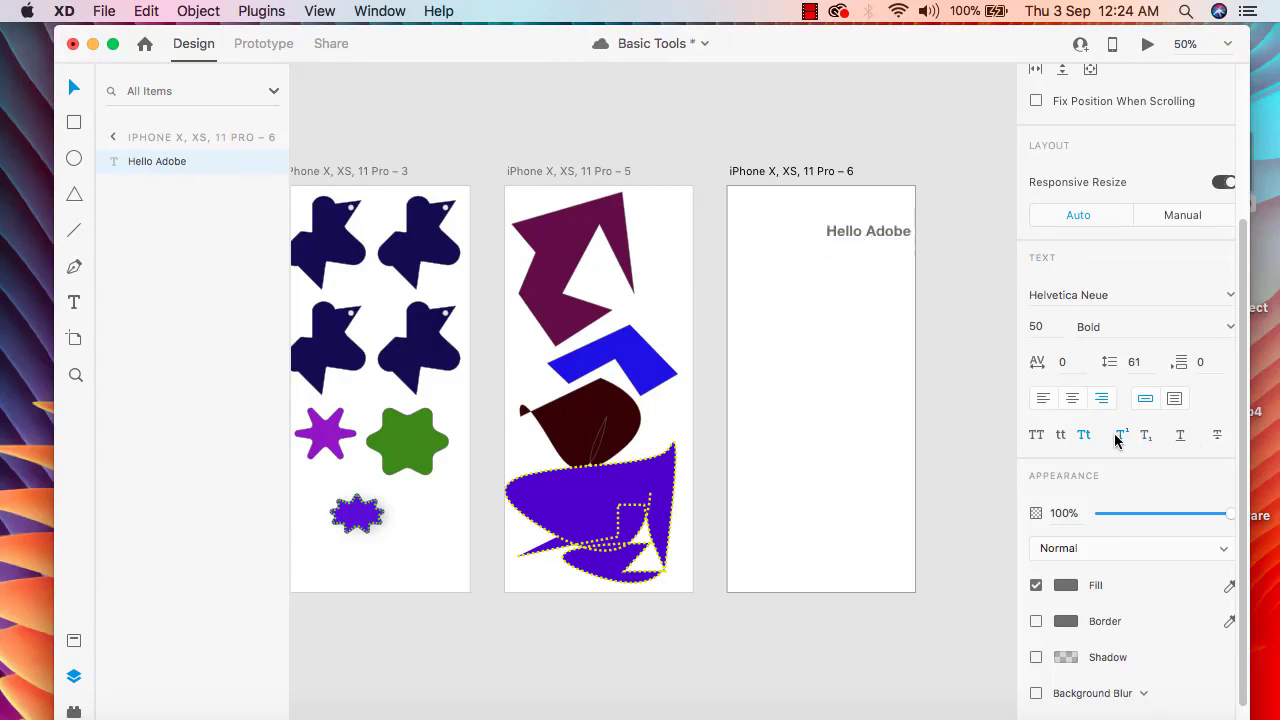
click(1150, 437)
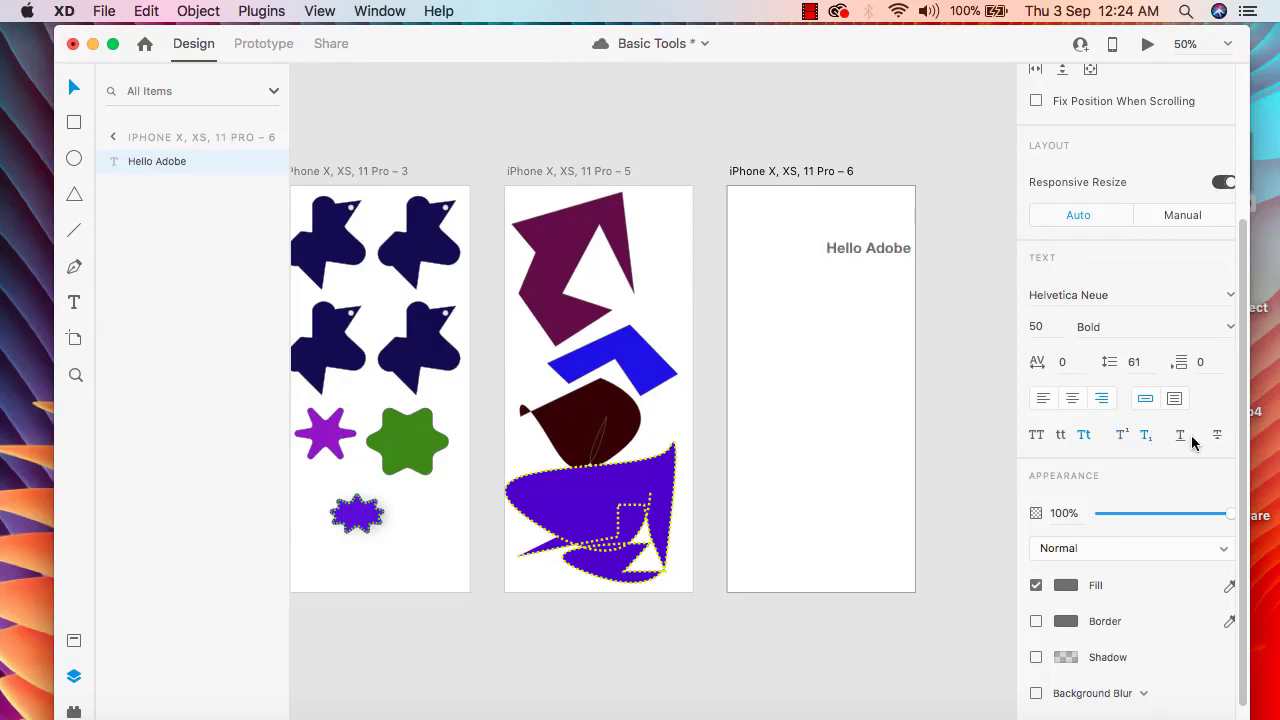
click(1178, 442)
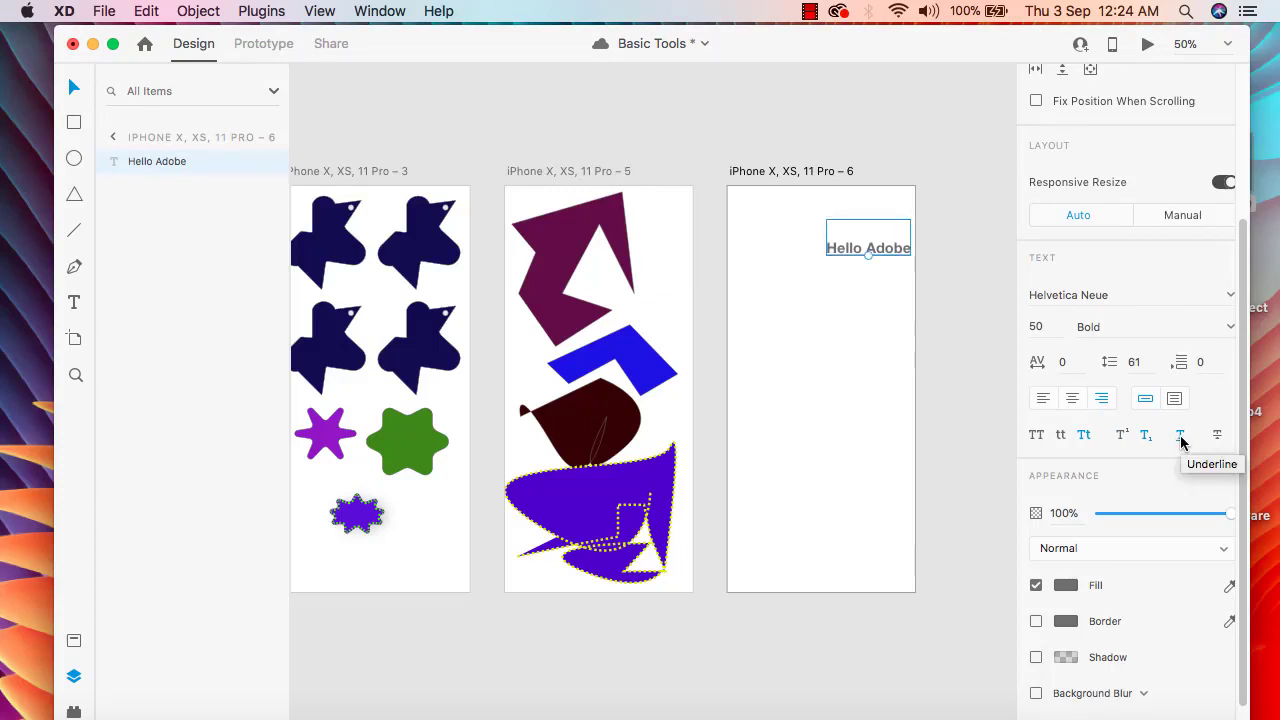
Move the underlined "Hello Adobe" text to the horizontal centre of the artboard, at about X 103, and keep it selected.
click(847, 344)
drag(873, 246, 823, 252)
click(840, 314)
click(849, 245)
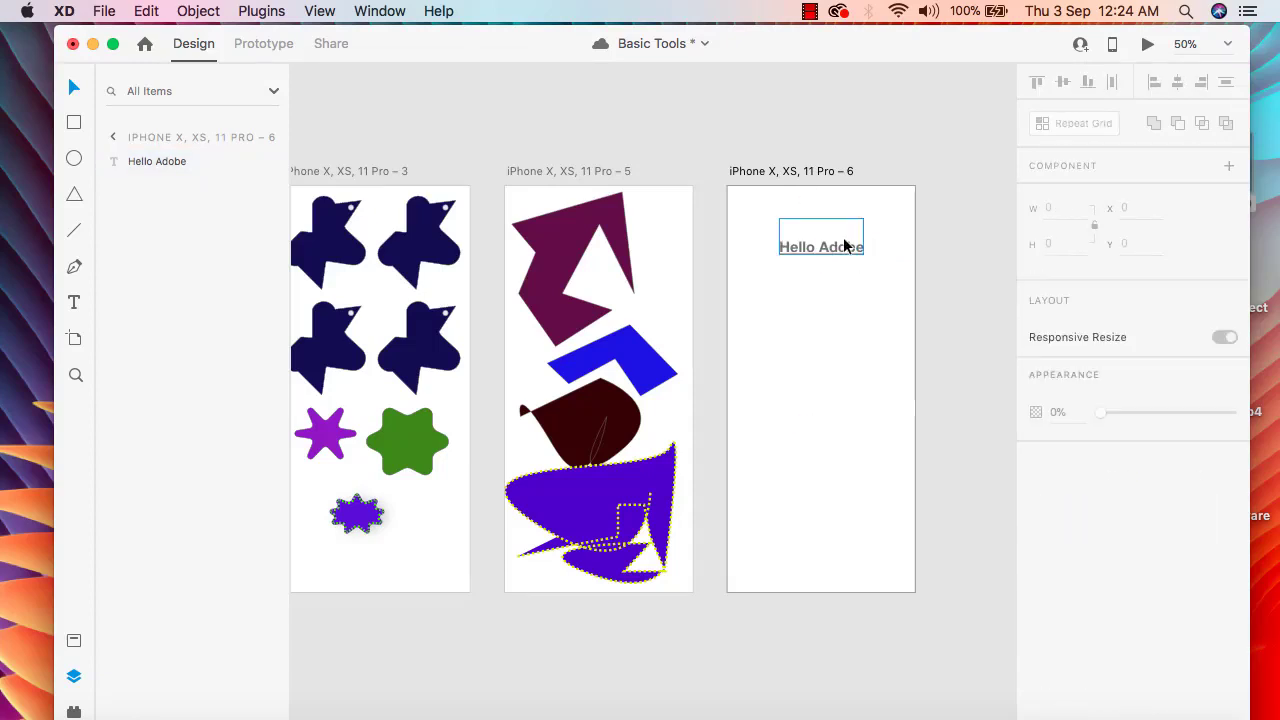
scroll(1122, 599, down, 5)
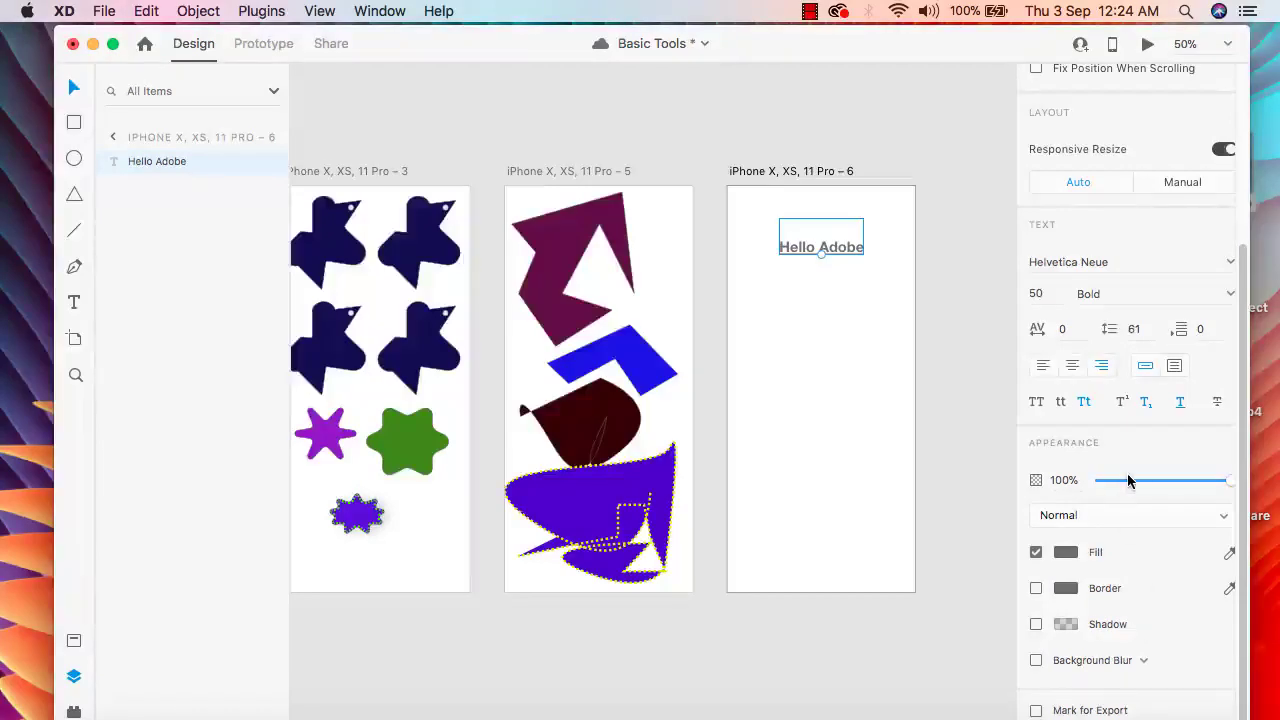
scroll(1128, 441, up, 5)
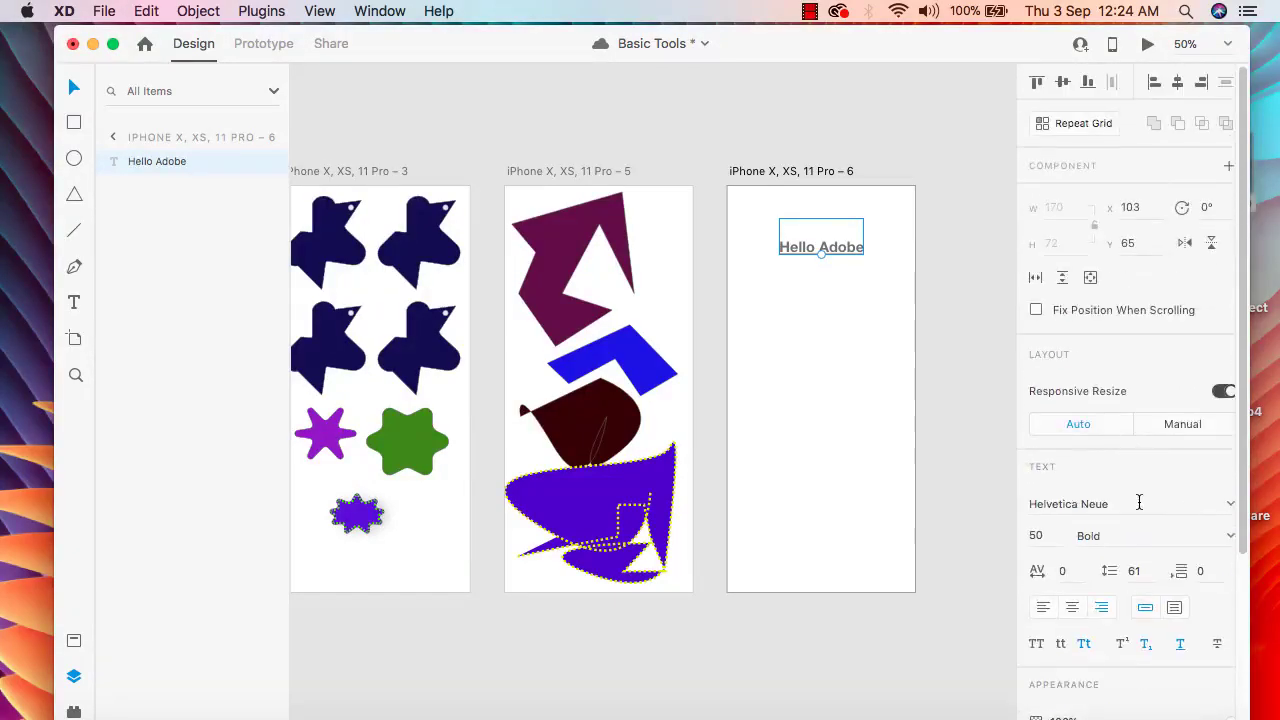
Change the fill of the "Hello Adobe" text to a bright pink, about #FF24BC.
scroll(1140, 507, down, 1)
scroll(1143, 511, down, 4)
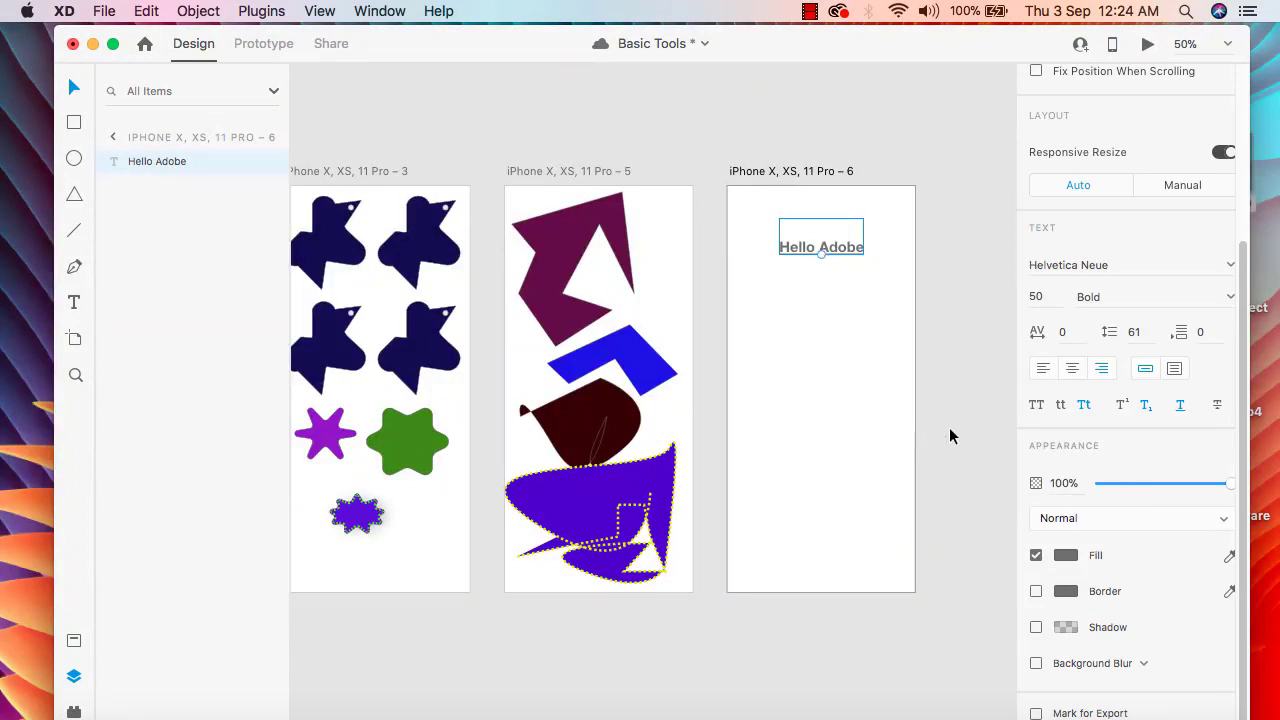
click(1066, 555)
drag(878, 462, 932, 594)
drag(998, 513, 960, 450)
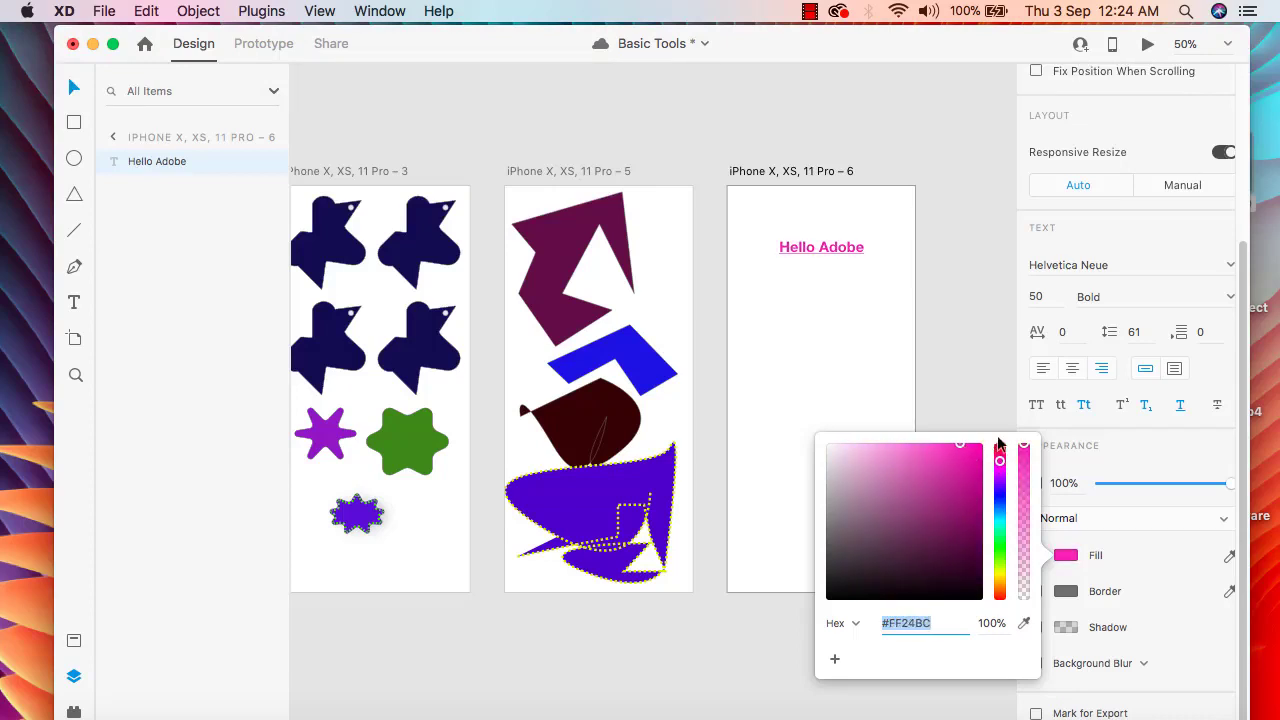
click(1007, 388)
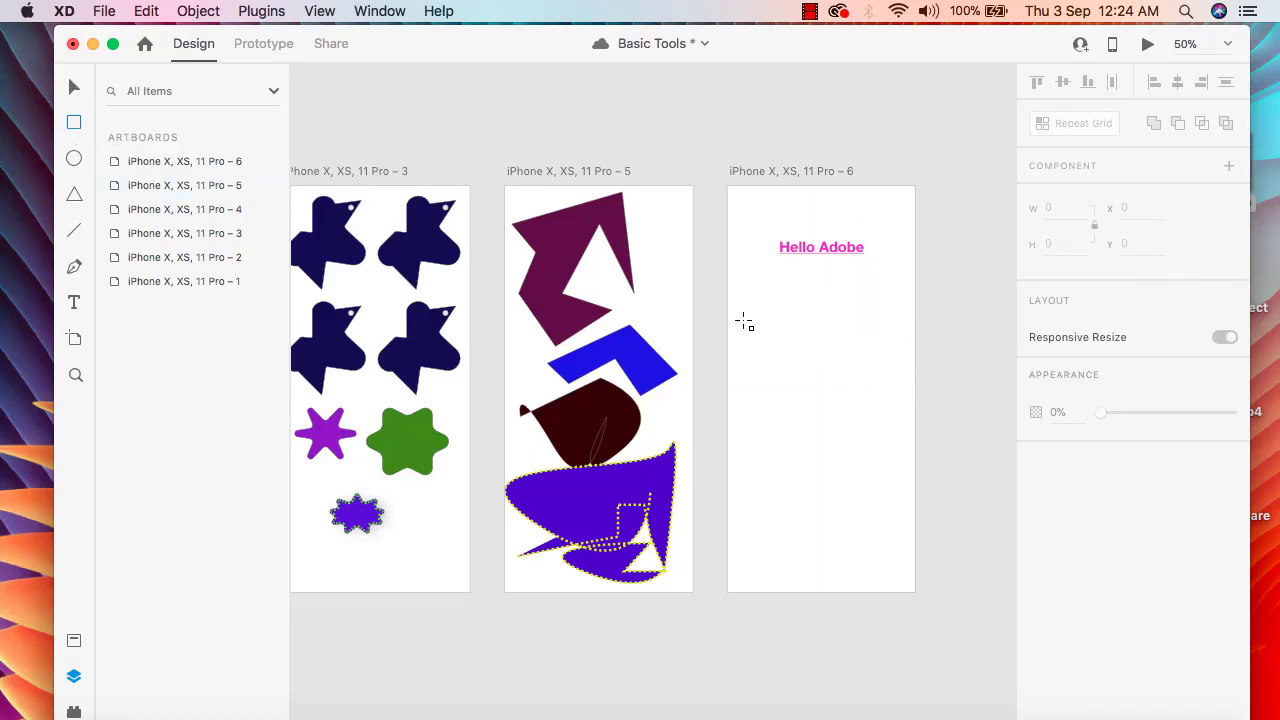
Draw a rectangle about 320 by 78 beneath the "Hello Adobe" text and set its corner radius to 20.
mouse_move(742, 316)
mouse_down()
mouse_move(902, 355)
mouse_move(826, 325)
mouse_move(836, 321)
mouse_up()
key(v)
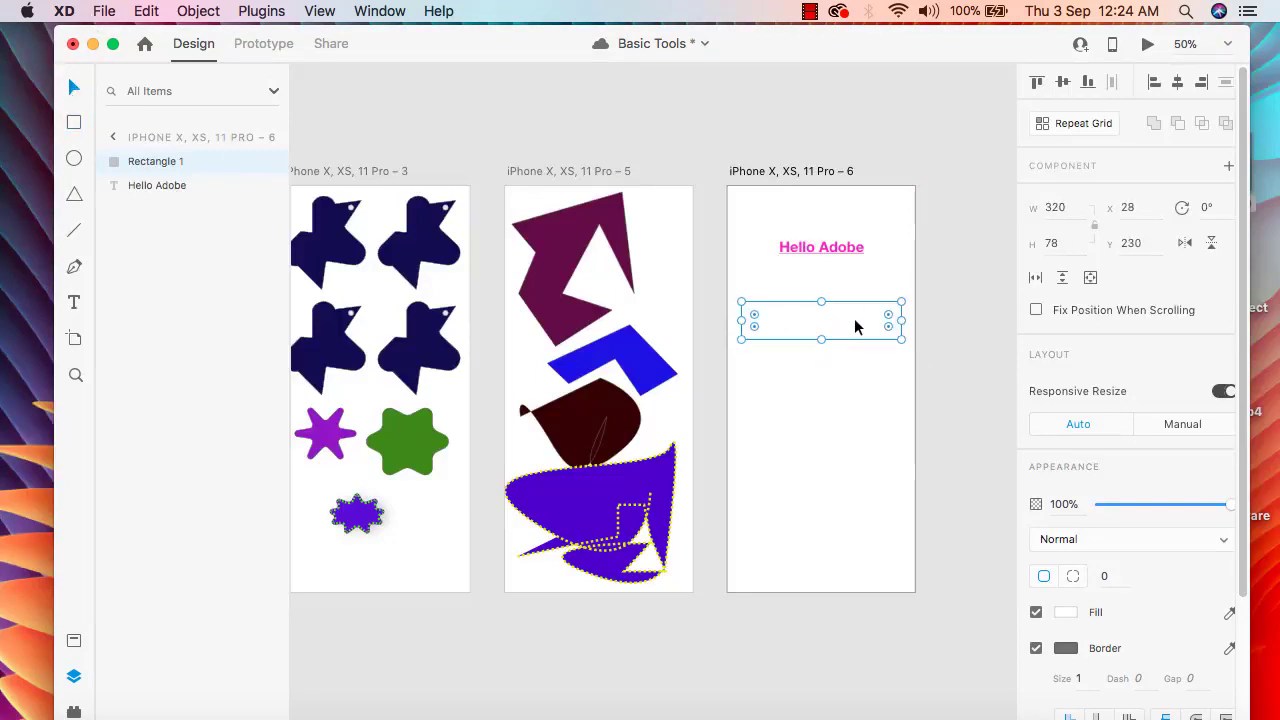
click(1106, 576)
text(2)
key(Return)
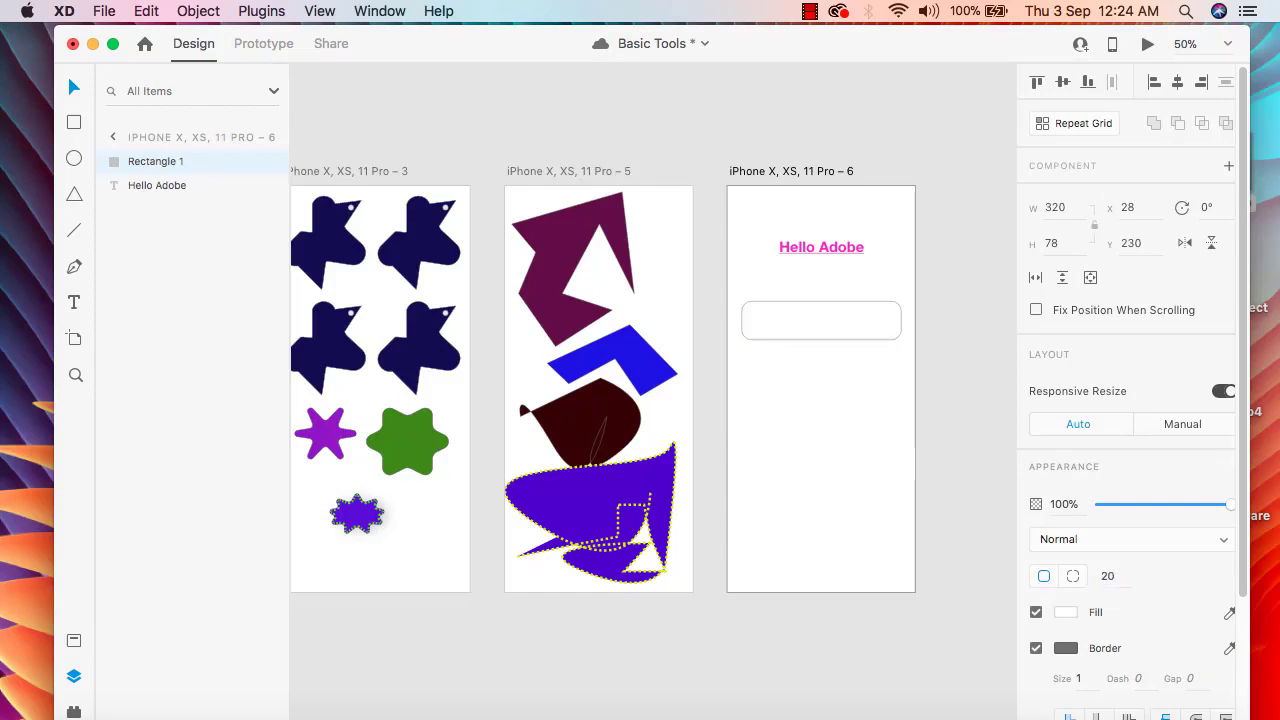
Fill the rounded rectangle with a solid blue-purple, about #4F24DE.
click(851, 317)
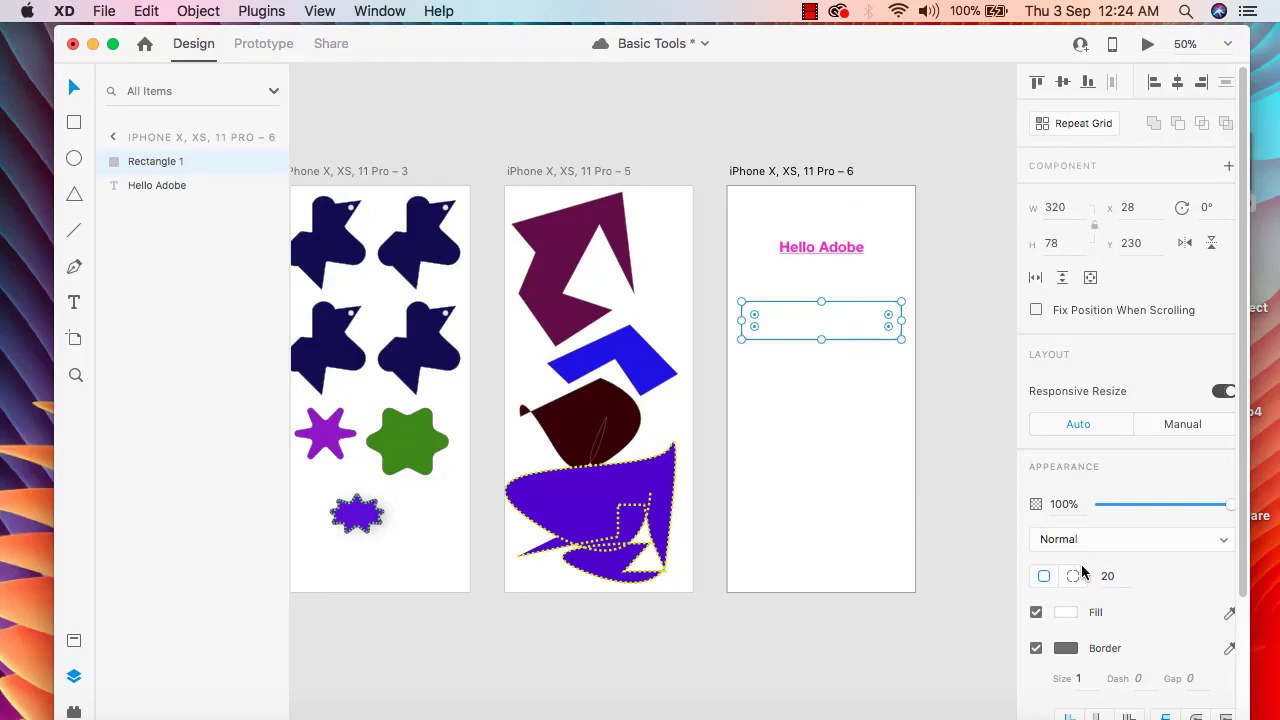
click(1066, 614)
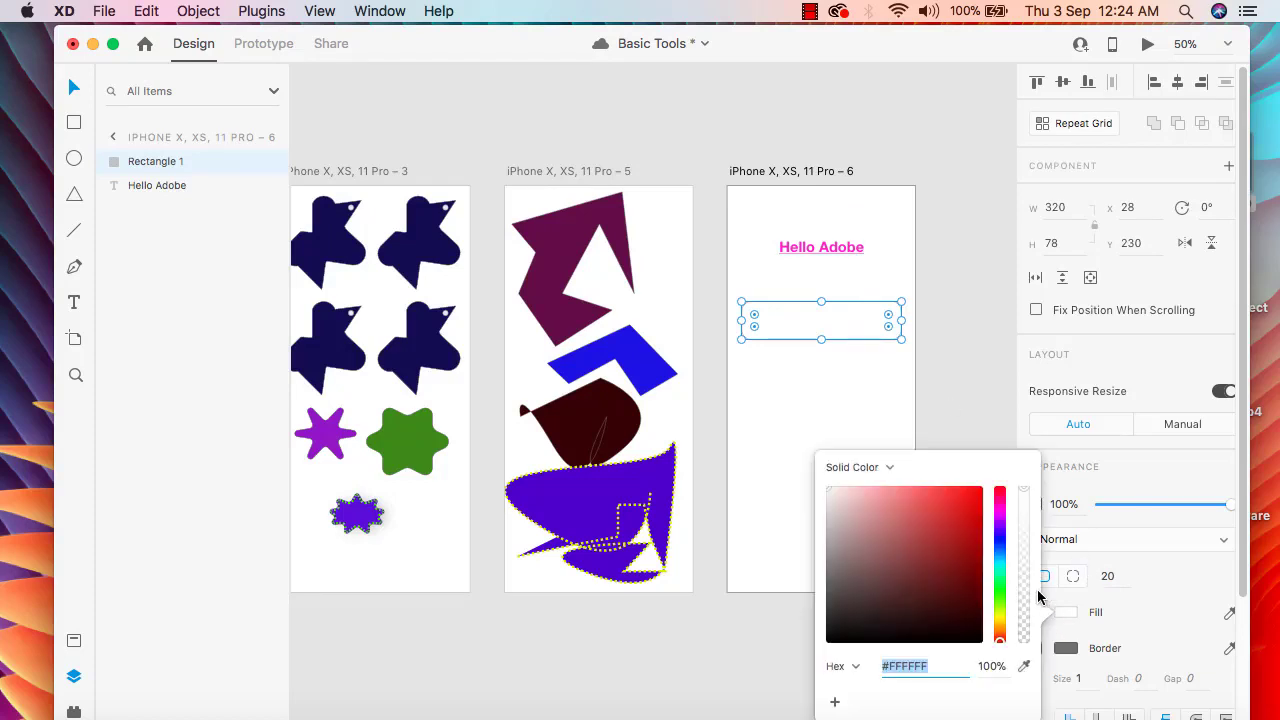
click(999, 532)
drag(947, 497, 958, 510)
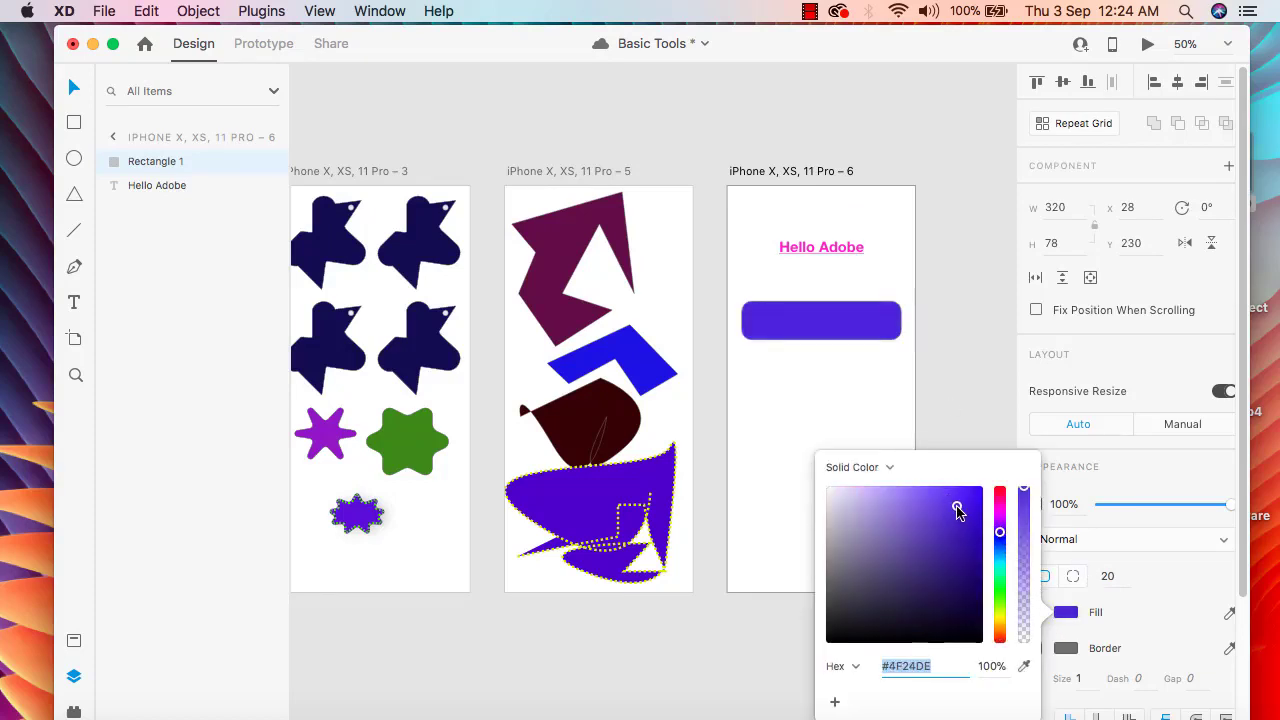
click(983, 400)
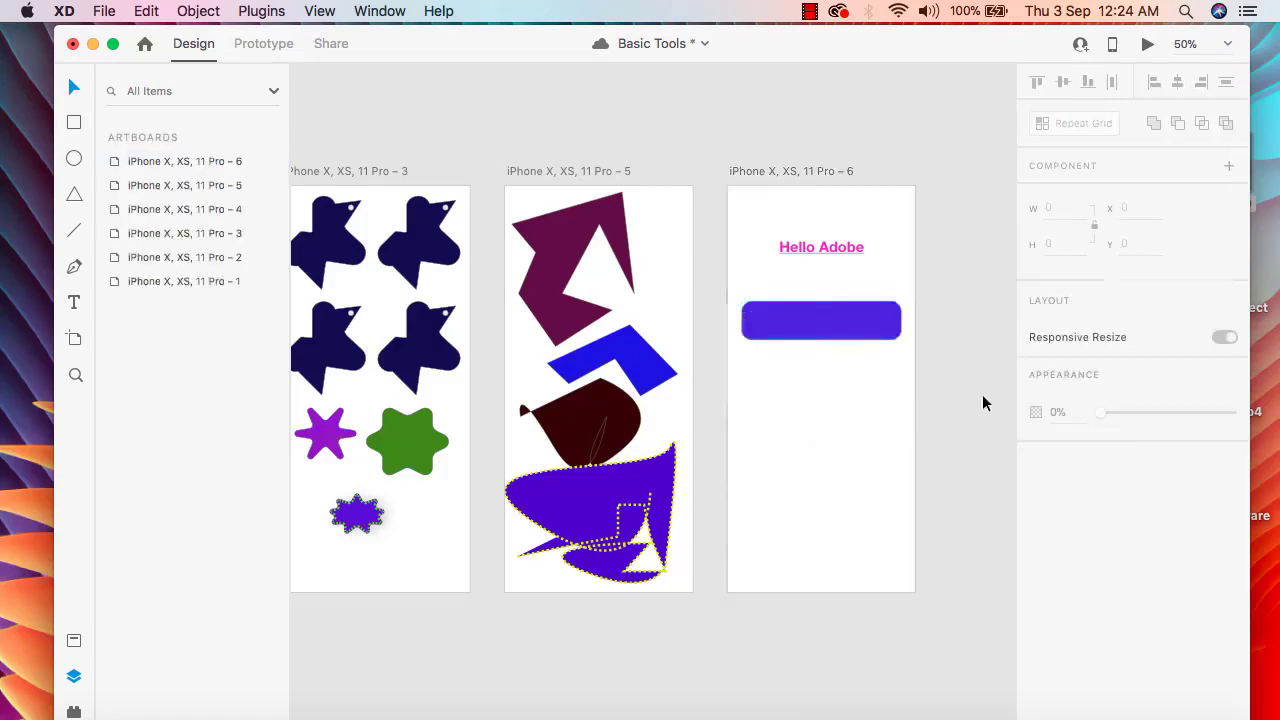
Move the purple rounded rectangle straight up so it sits closer beneath the "Hello Adobe" text, and deselect it.
click(824, 326)
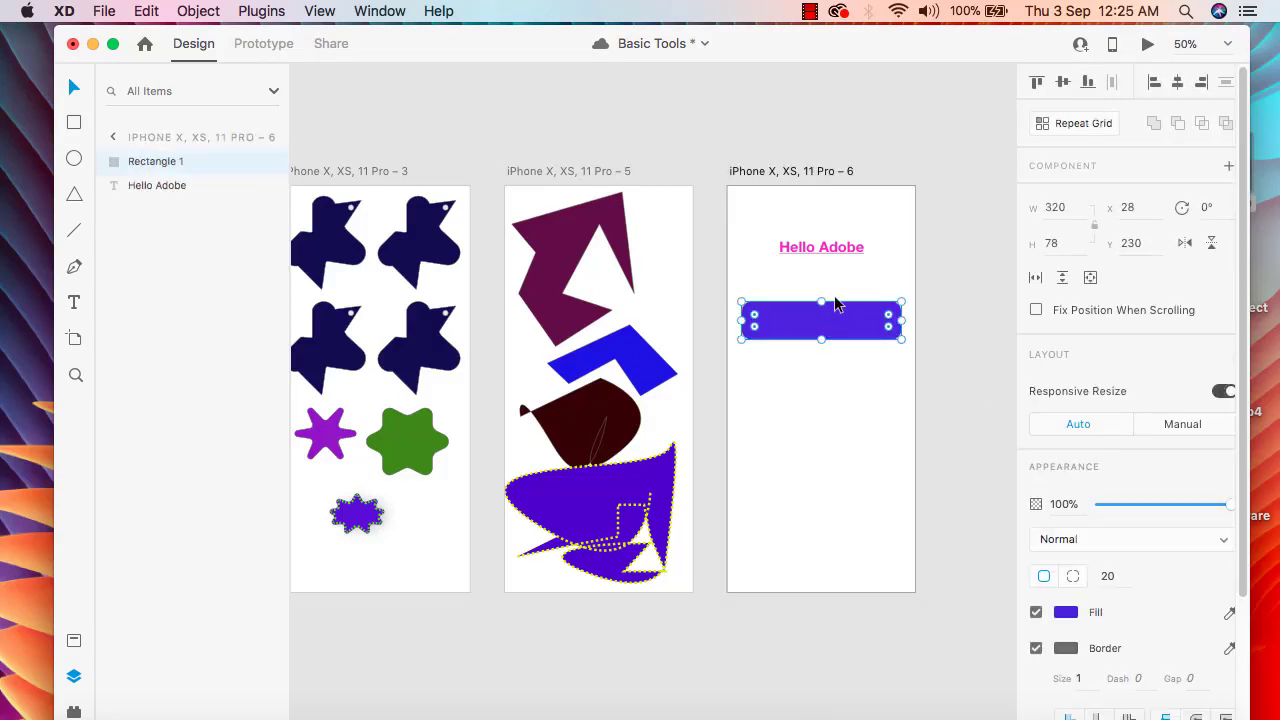
drag(823, 320, 822, 295)
click(820, 444)
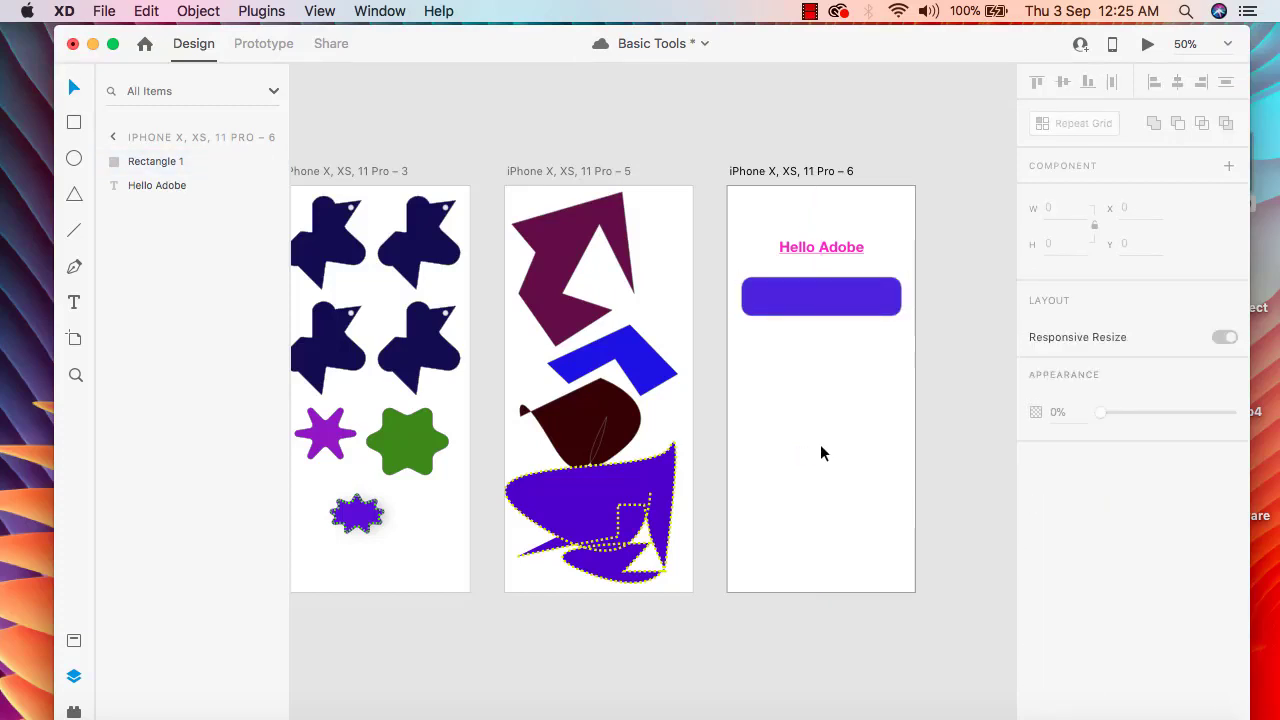
Add the text "bUTTON A" and move it over the purple rectangle, at about X 61, Y 191.
click(73, 303)
click(761, 297)
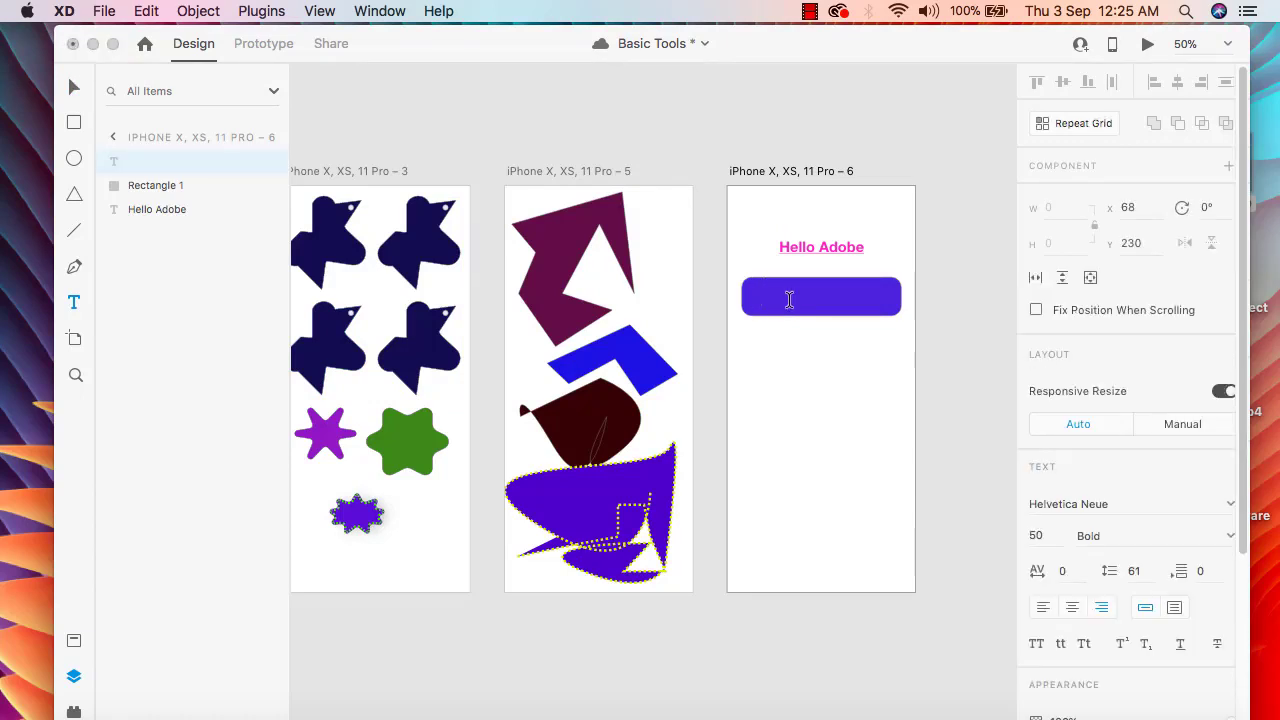
text(bU)
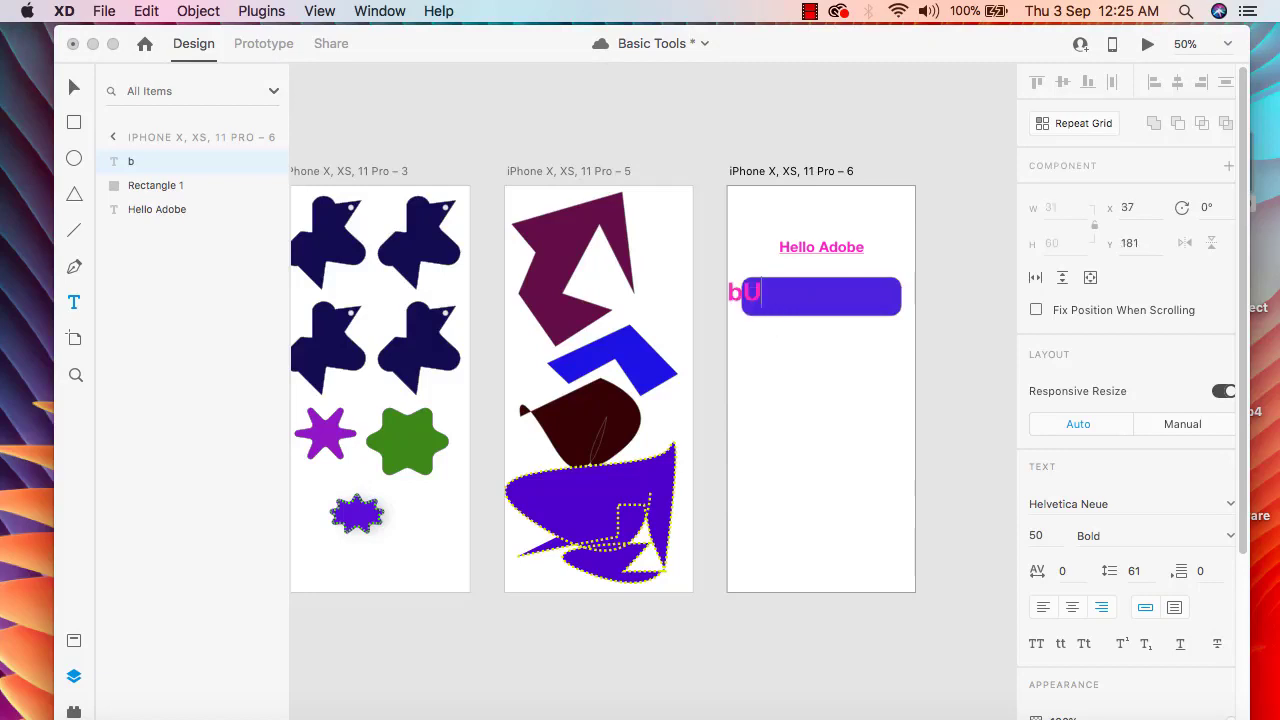
text(TT)
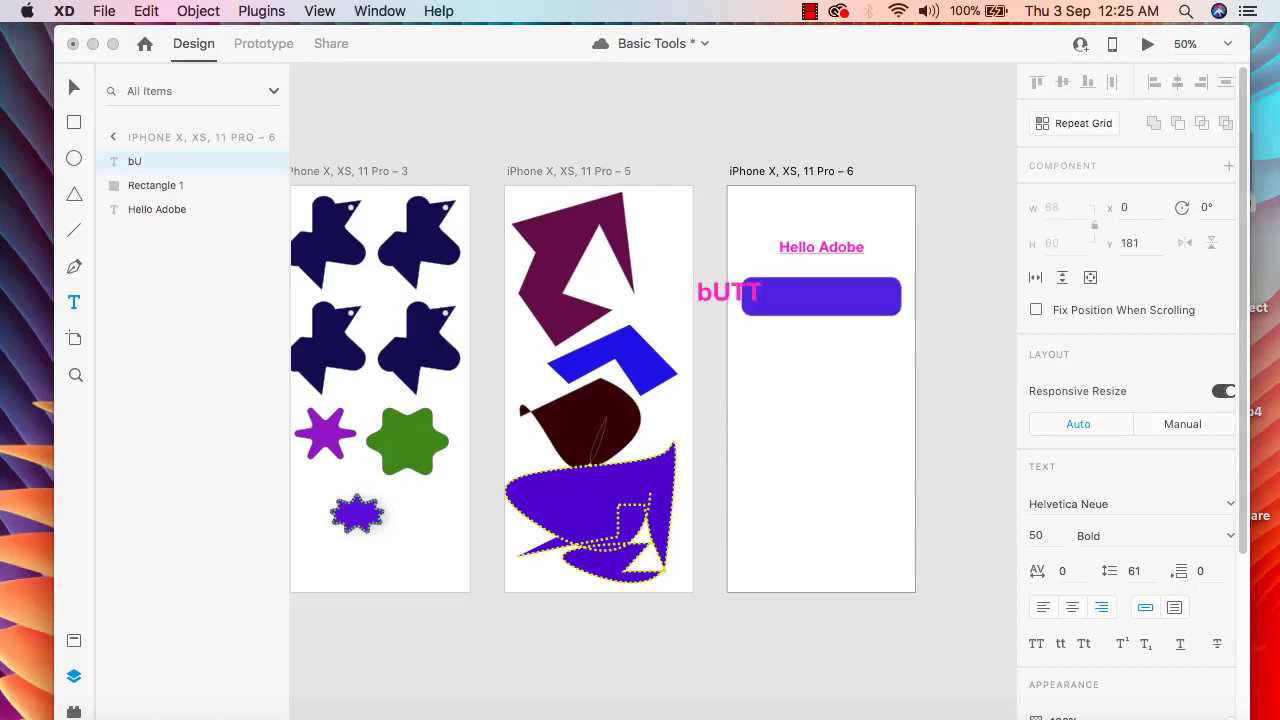
text(ON A)
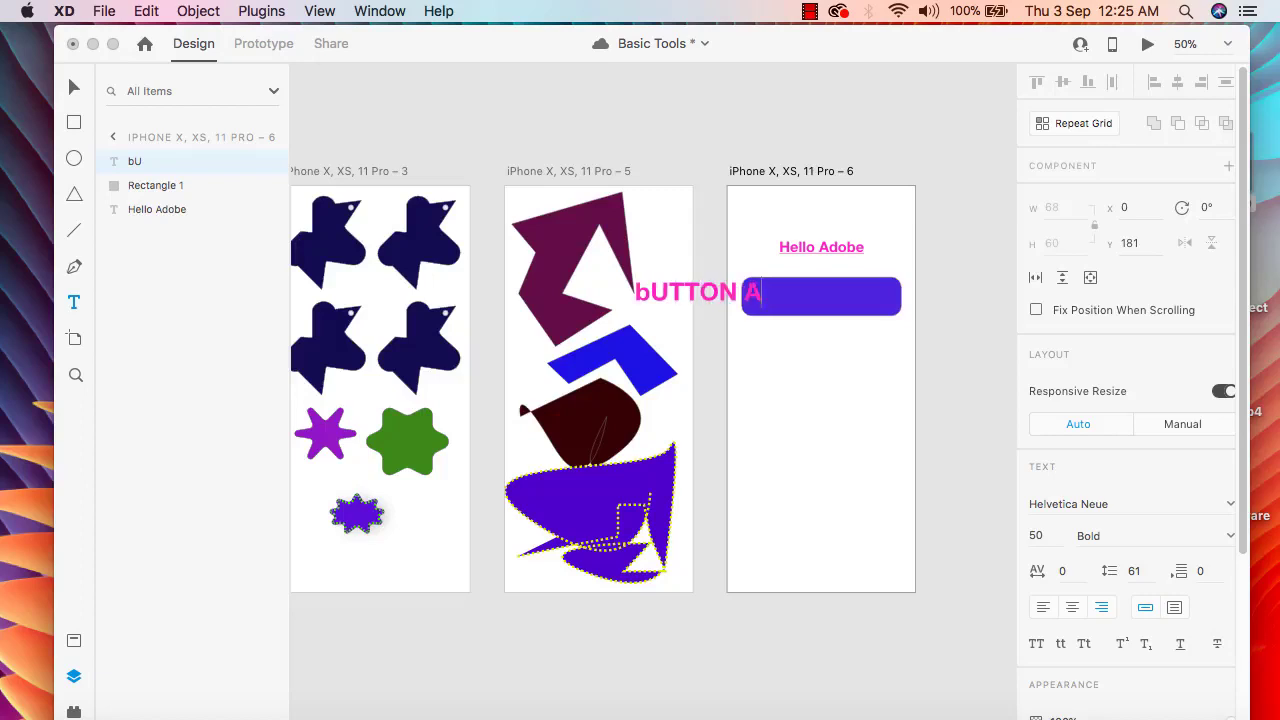
key(Escape)
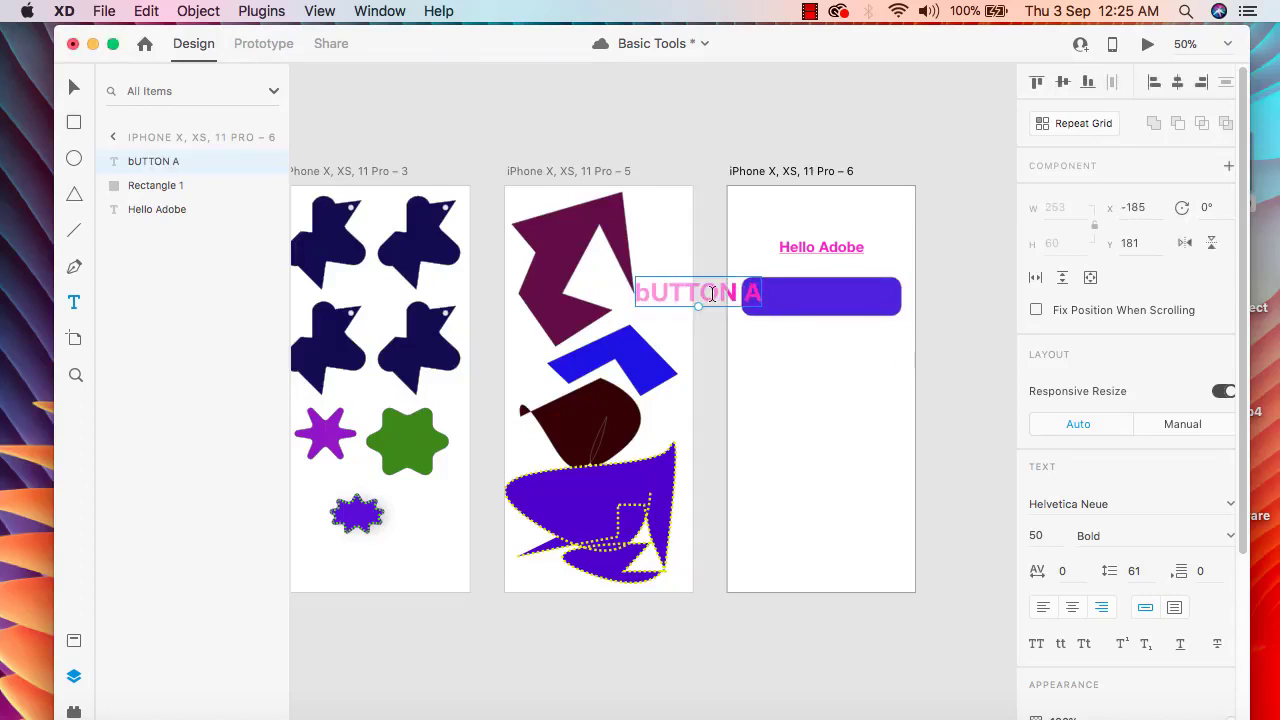
drag(710, 297, 832, 300)
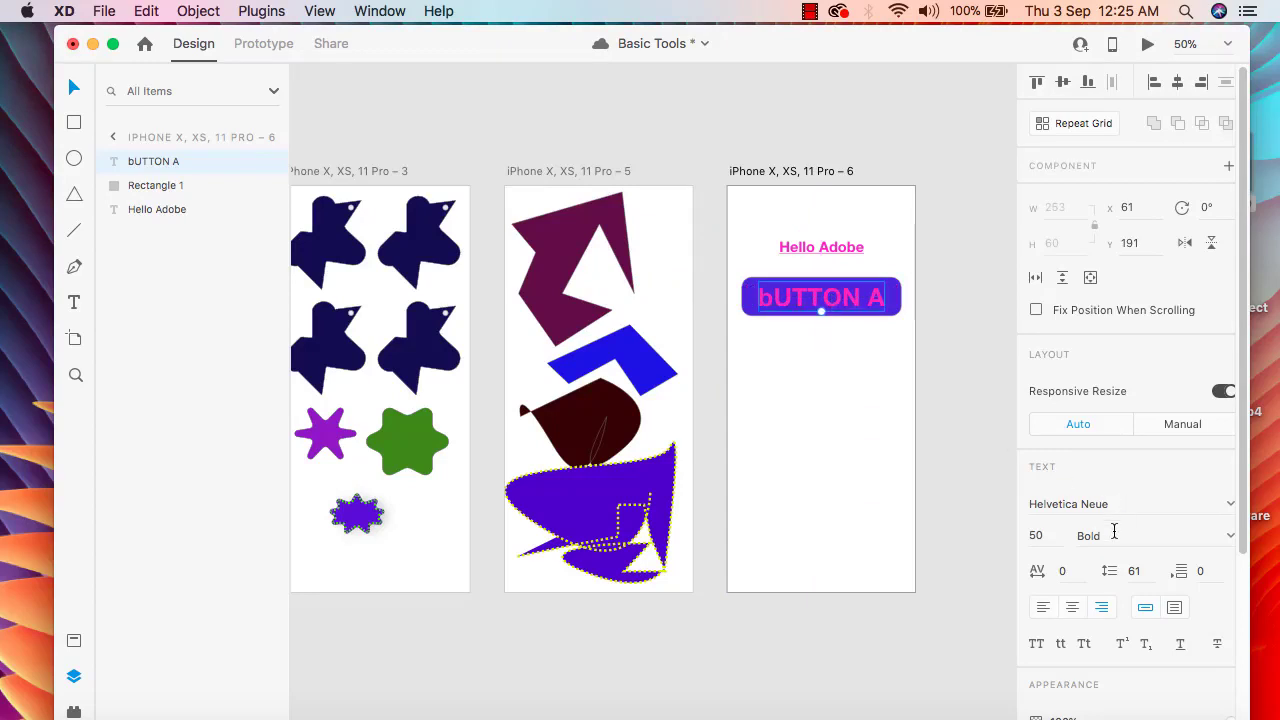
Set the font size of the "bUTTON A" text to 25.
scroll(1114, 531, down, 1)
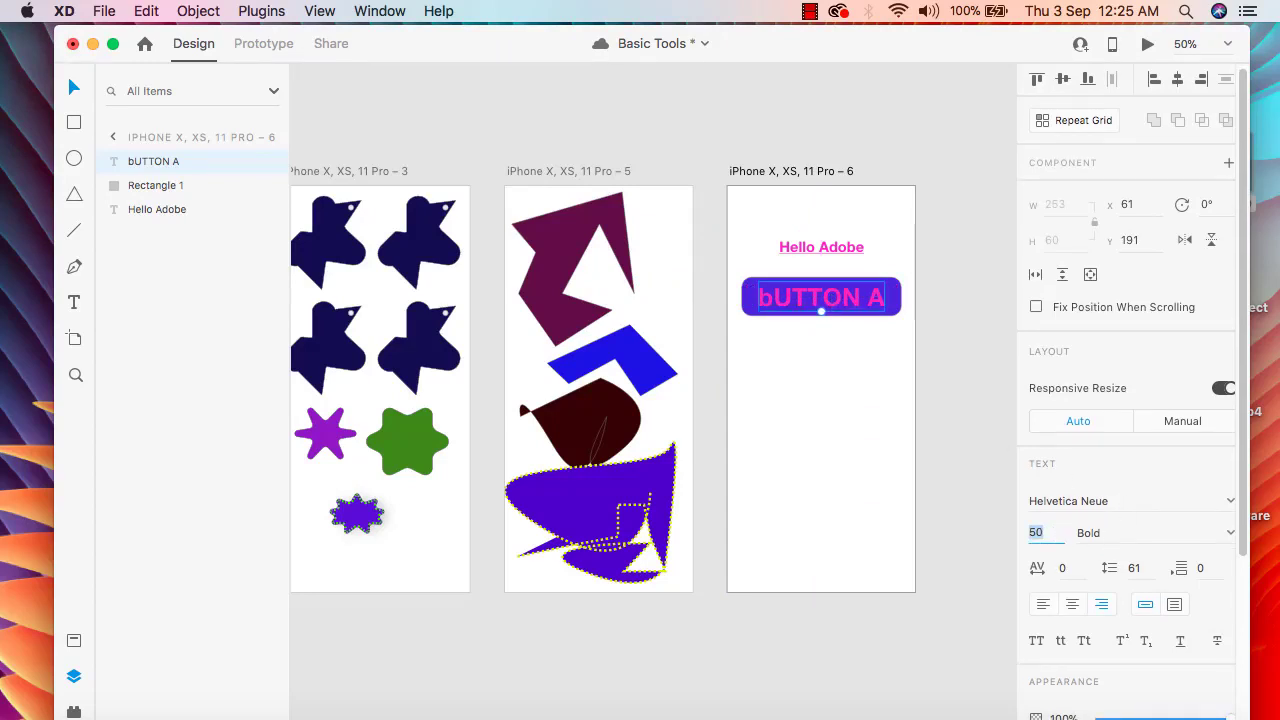
text(25)
key(Return)
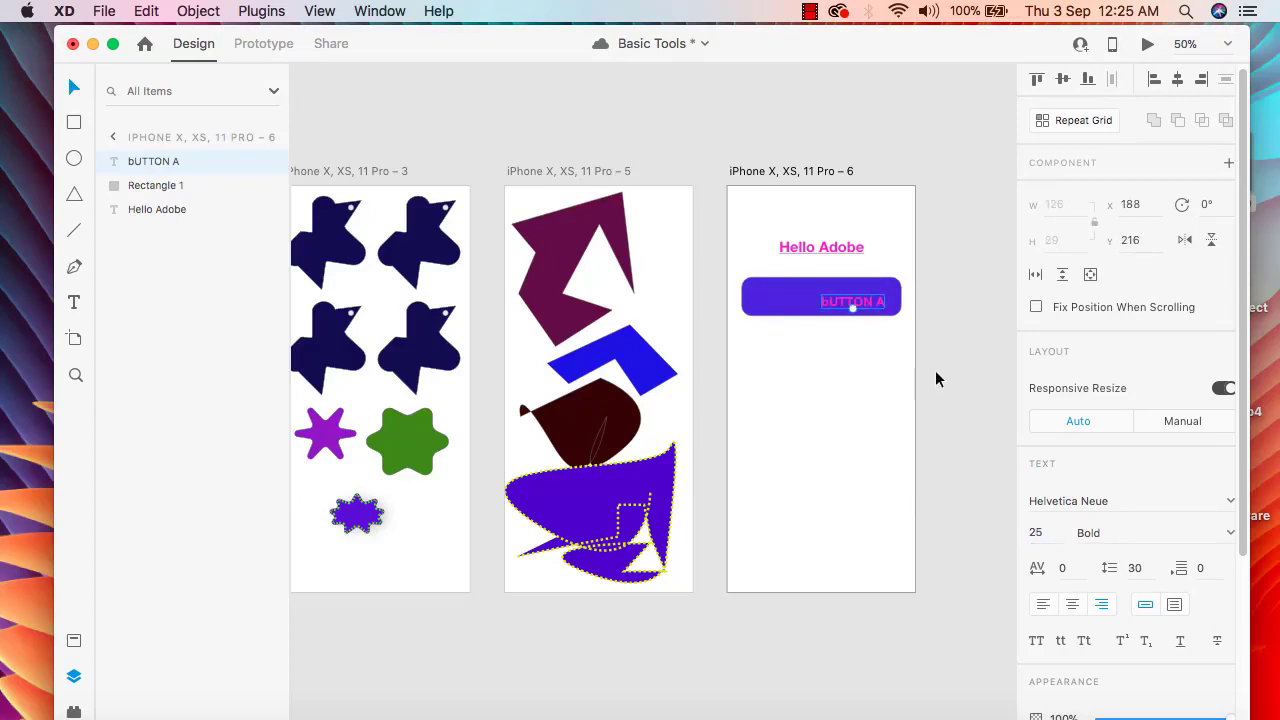
Convert the button label to title case and centre it on the purple rectangle, at about X 136, Y 207.
scroll(1131, 510, down, 5)
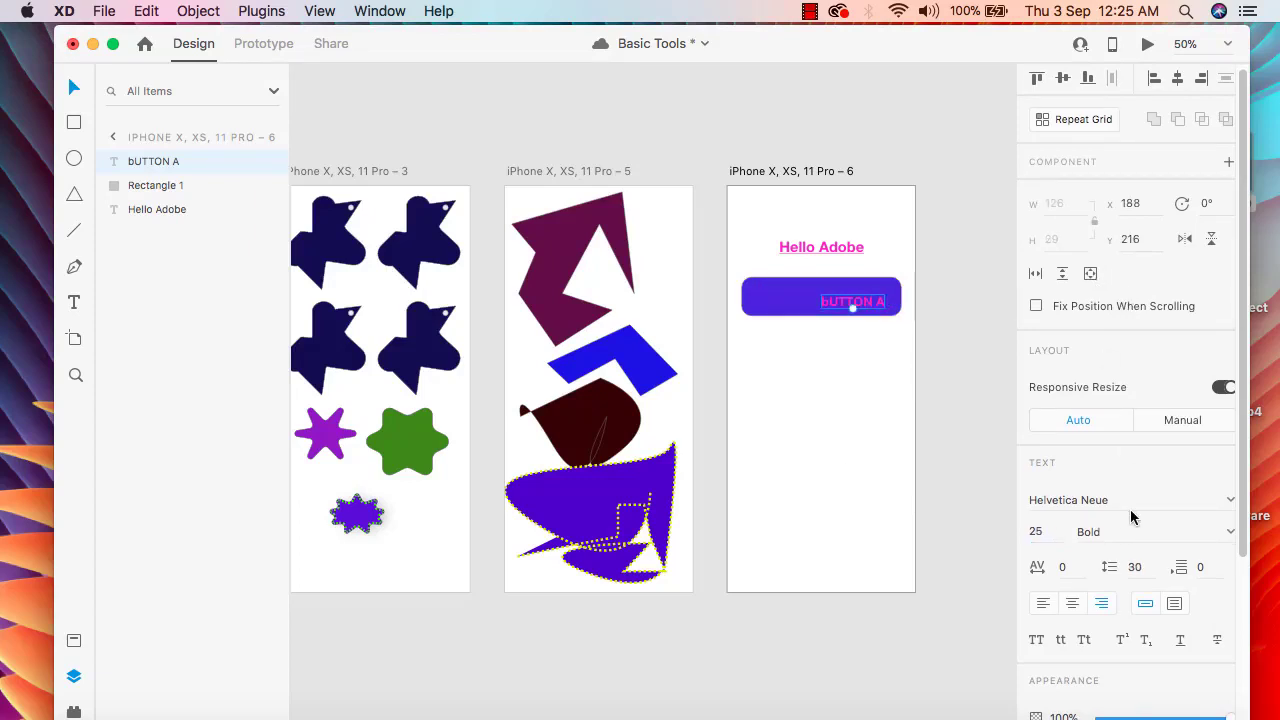
click(1084, 594)
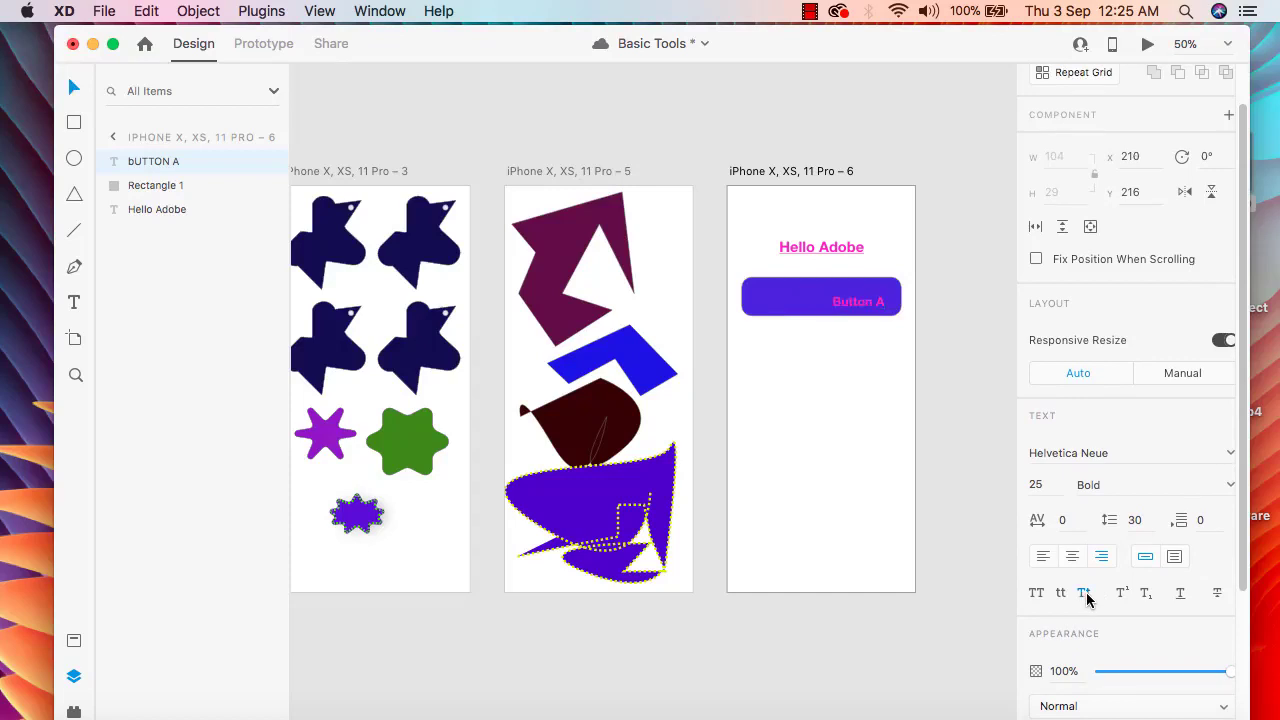
scroll(831, 306, down, 2)
drag(865, 308, 825, 280)
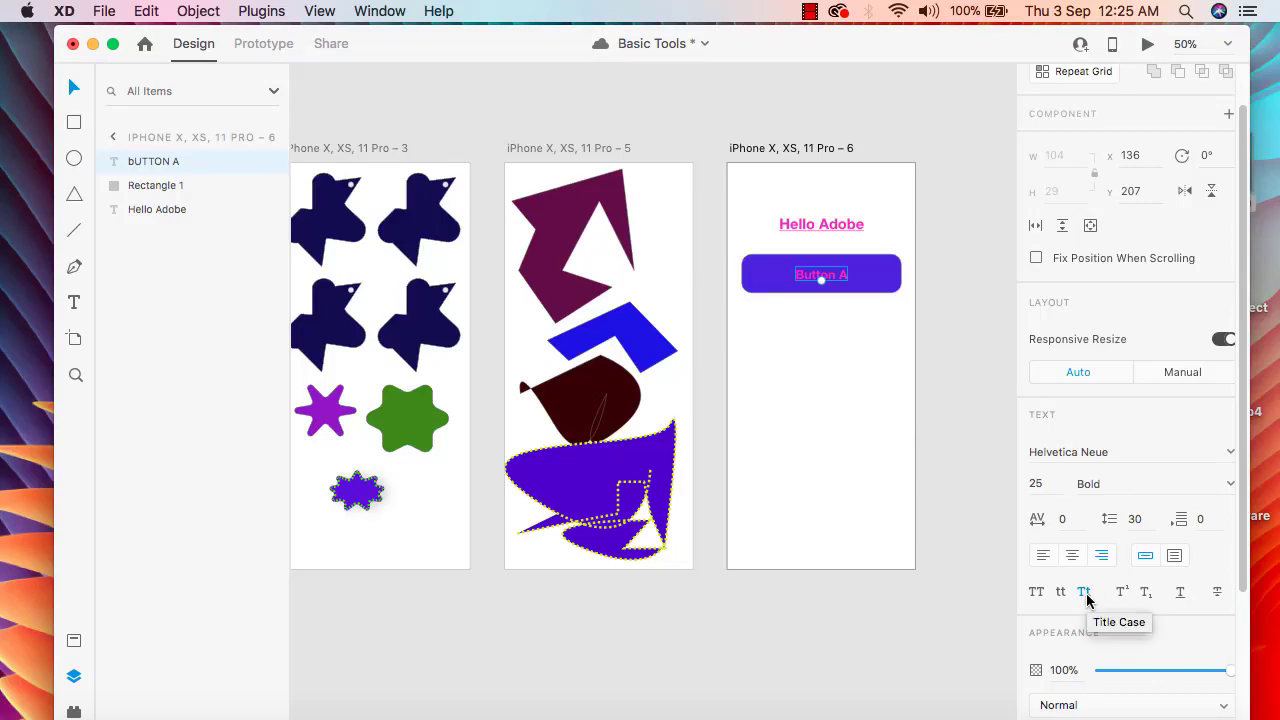
Change the fill of the "Button A" label to a near-white pink, about #EDDFE9.
scroll(1090, 600, down, 3)
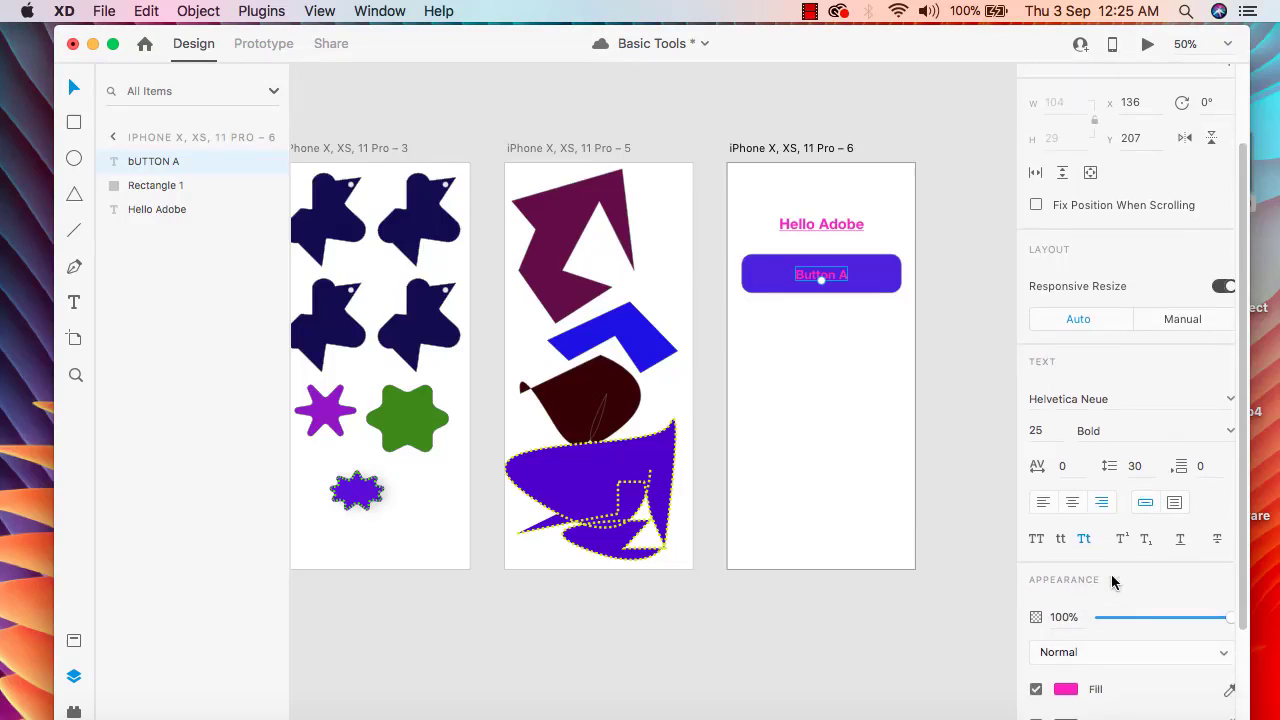
scroll(1090, 590, down, 2)
click(1068, 553)
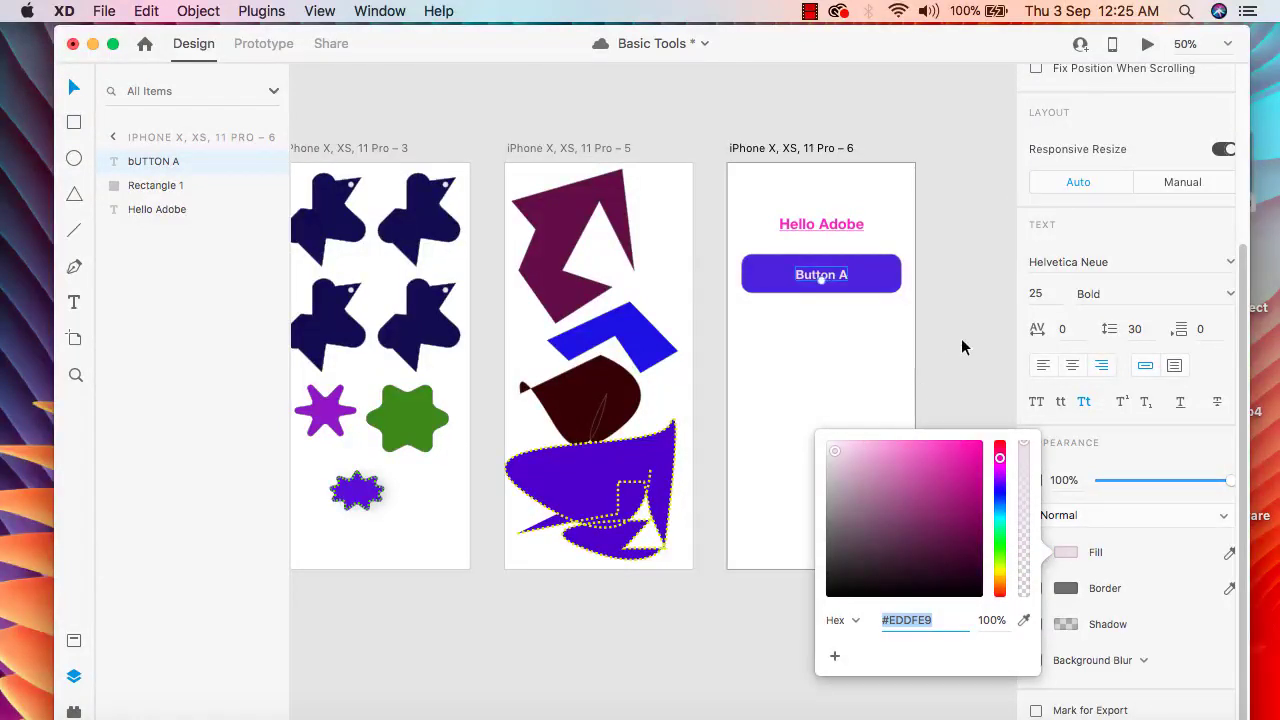
click(994, 336)
Try the Condensed Bold and UltraLight font styles on the "Button A" label.
click(822, 280)
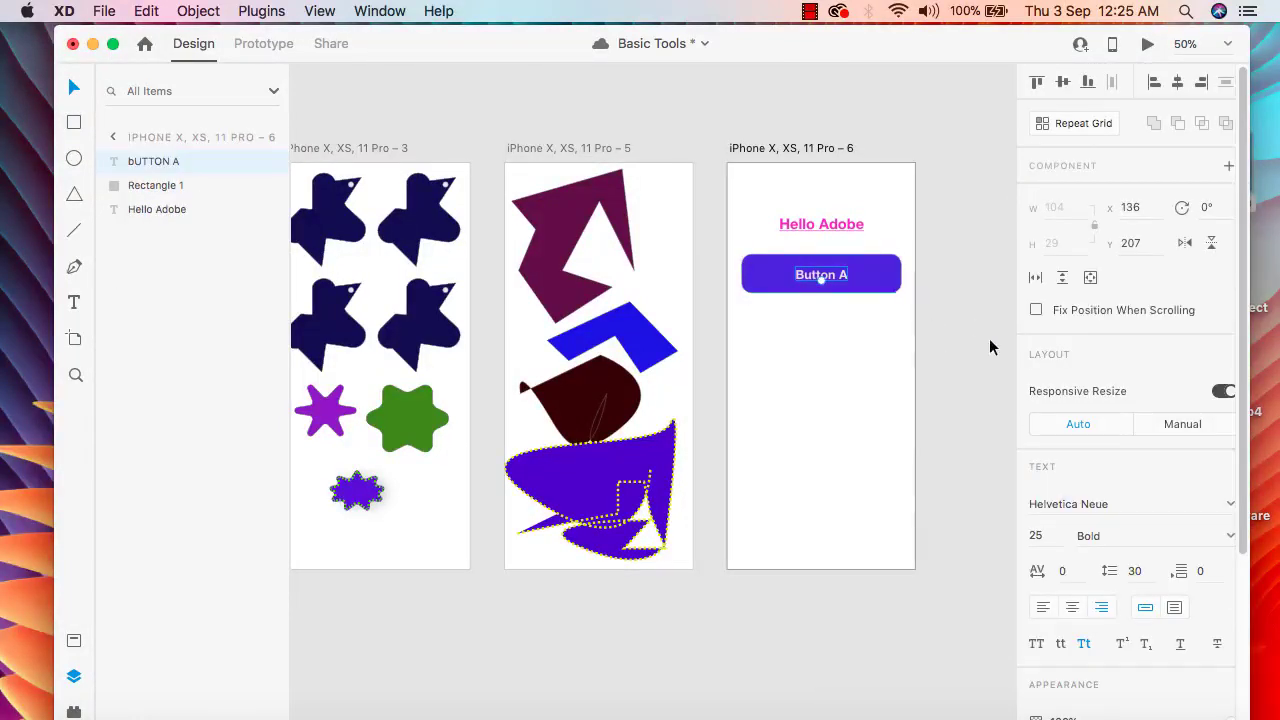
scroll(1062, 470, down, 5)
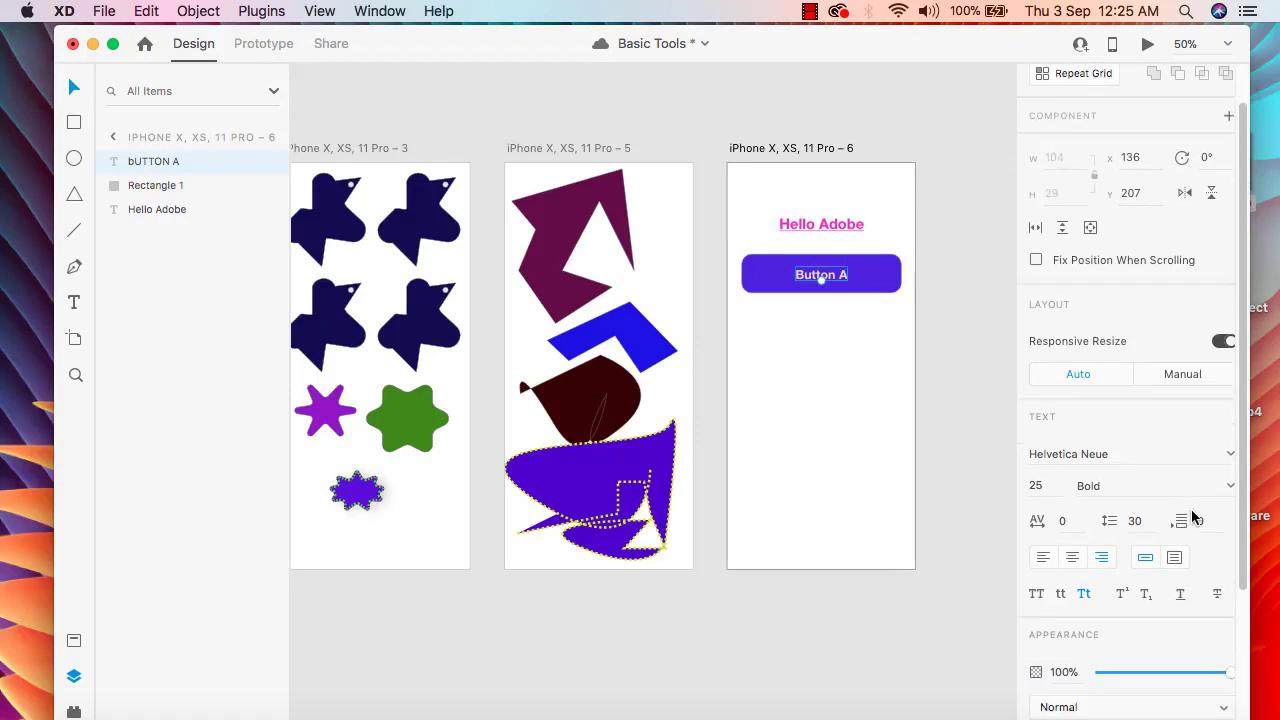
scroll(1192, 516, down, 2)
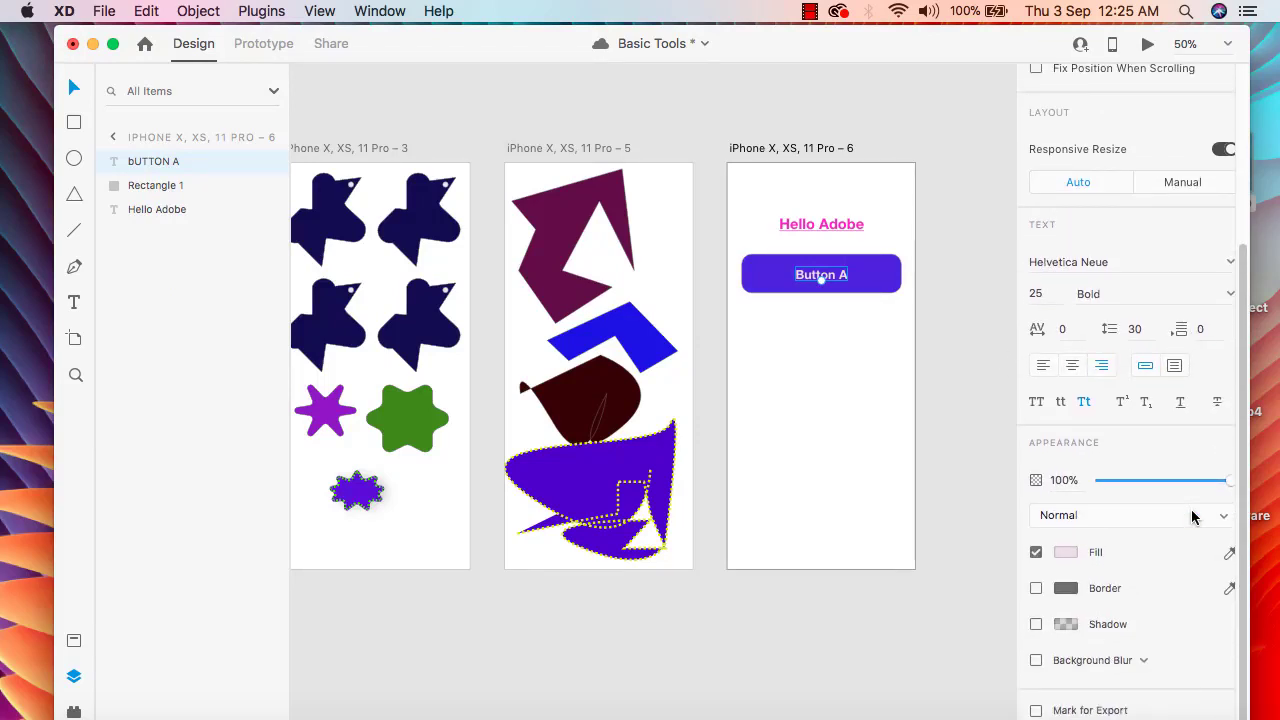
scroll(1192, 516, up, 6)
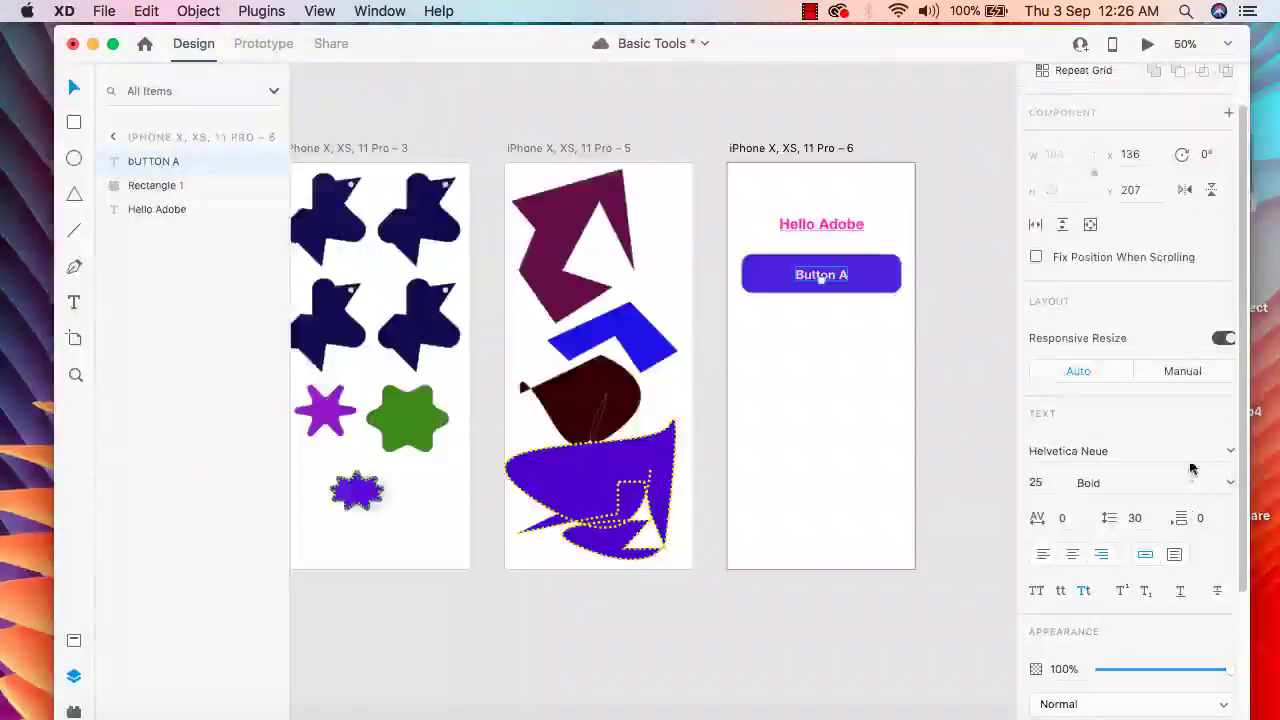
scroll(1180, 480, down, 2)
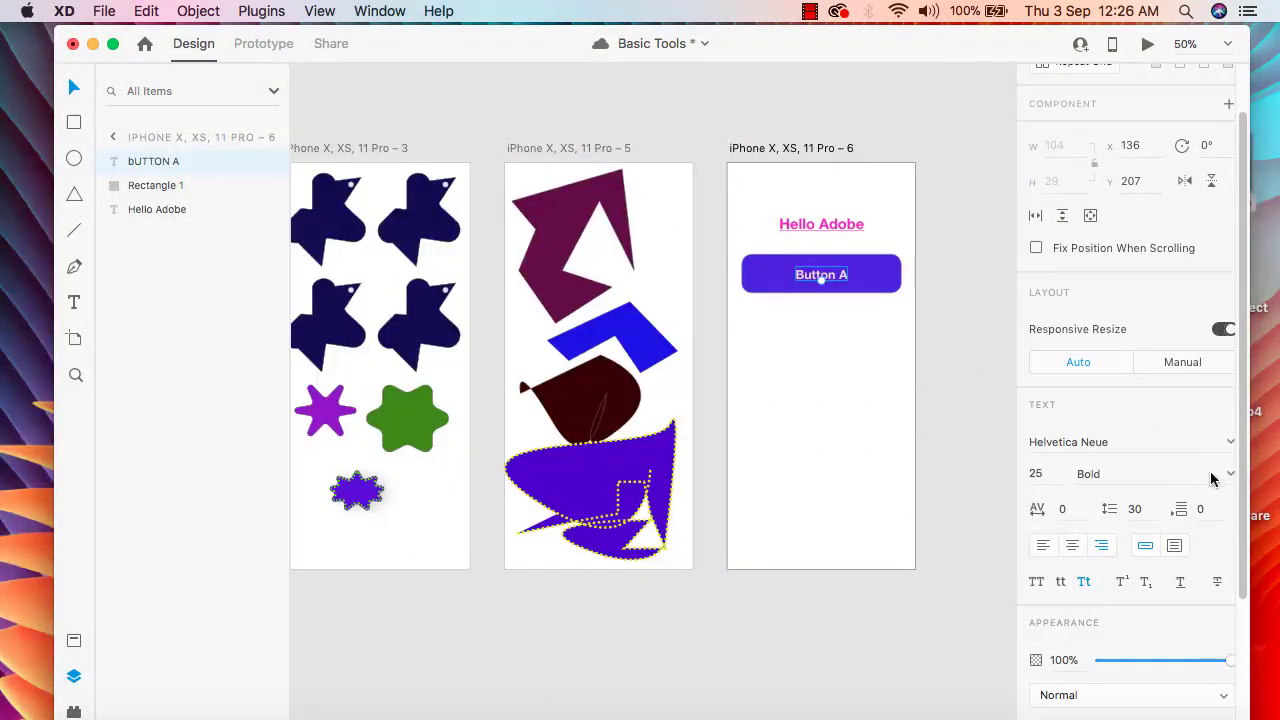
click(1228, 475)
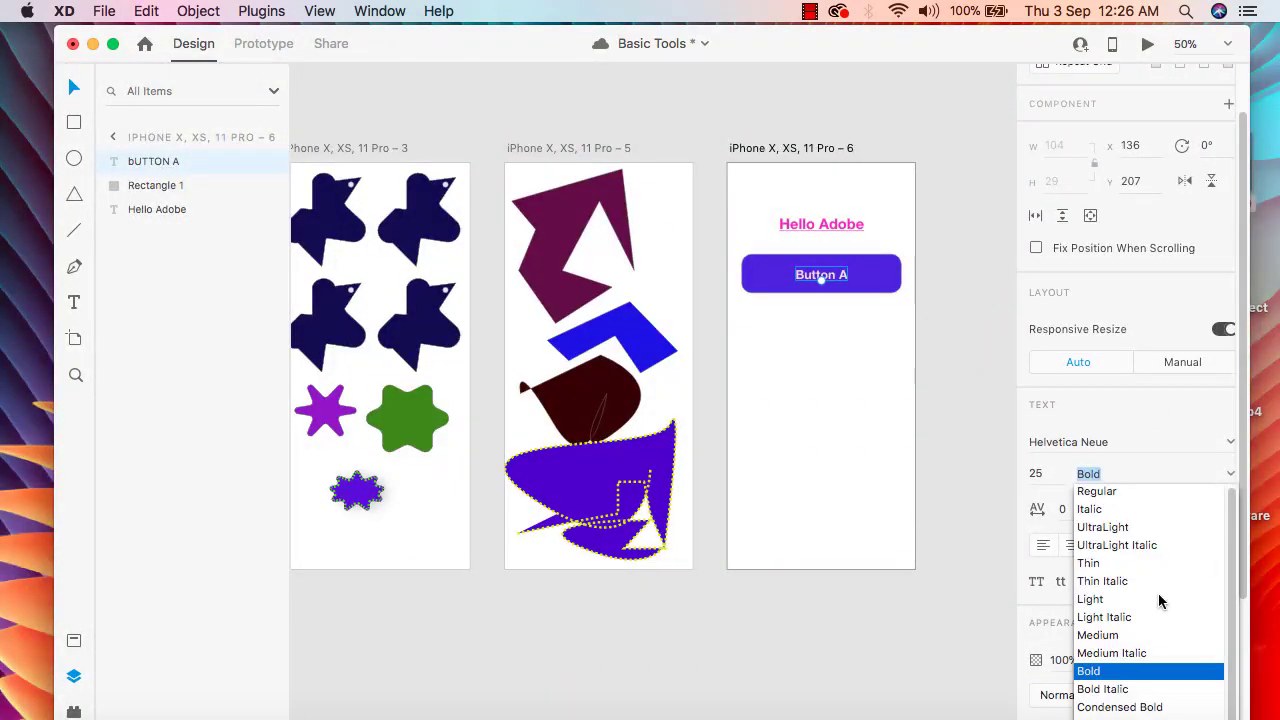
click(1165, 707)
click(1229, 476)
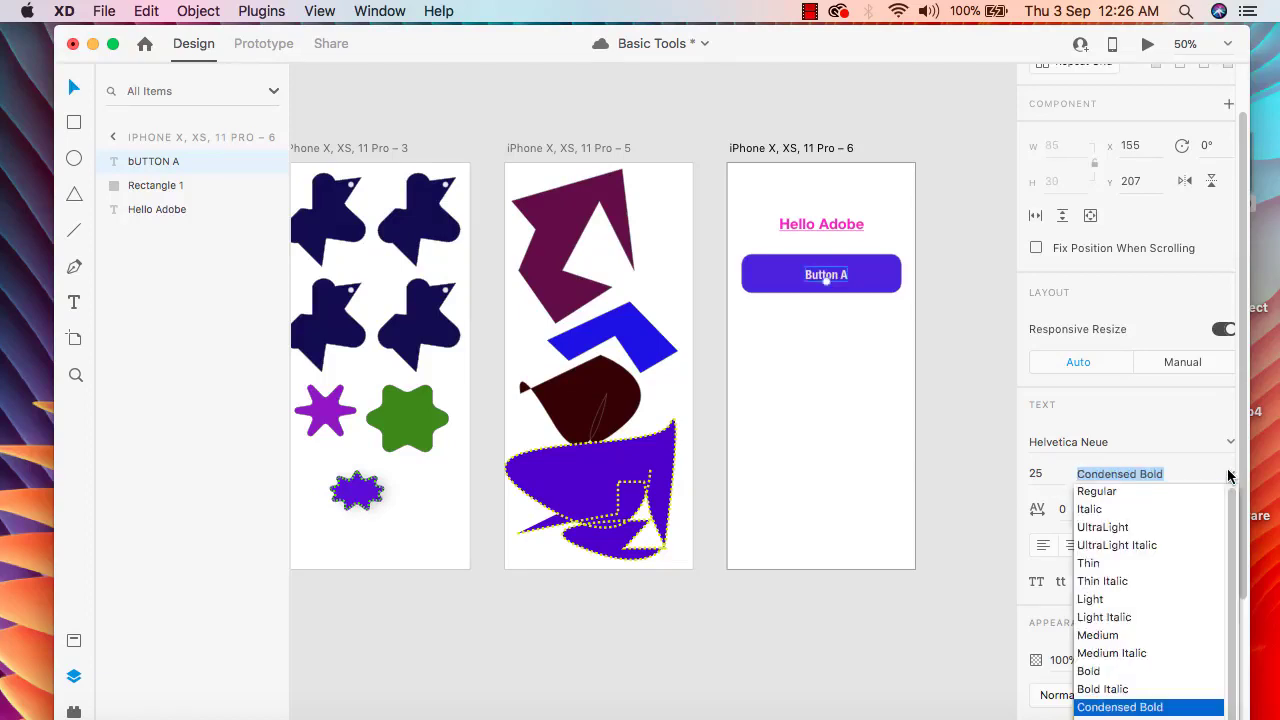
click(1120, 528)
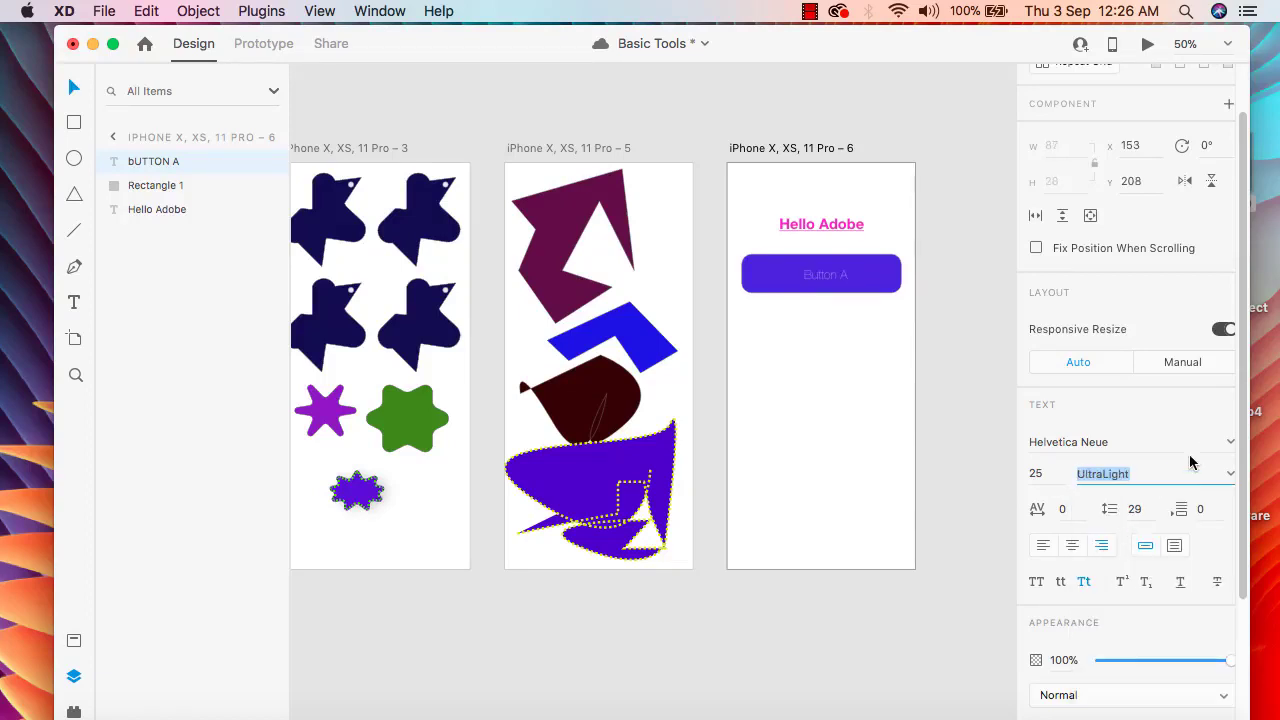
Set the font style of the "Button A" label to Medium Italic and keep the label selected.
click(1230, 476)
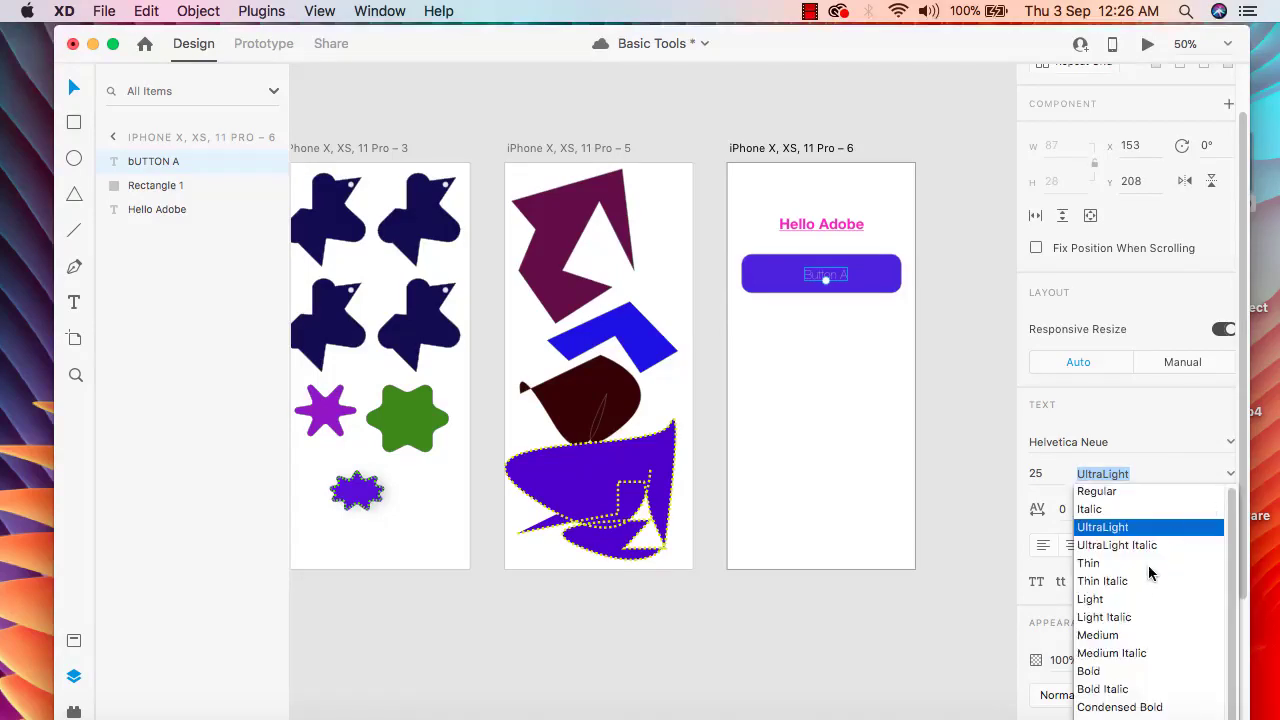
click(1128, 655)
click(978, 449)
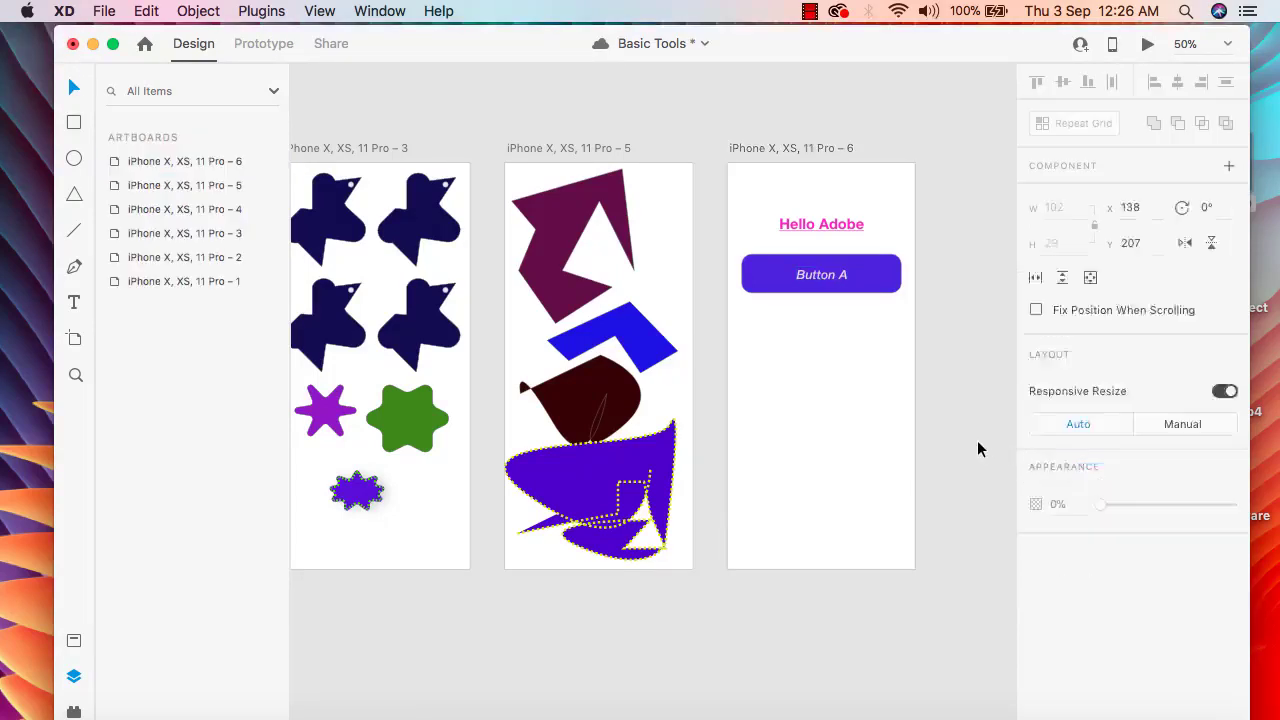
click(820, 280)
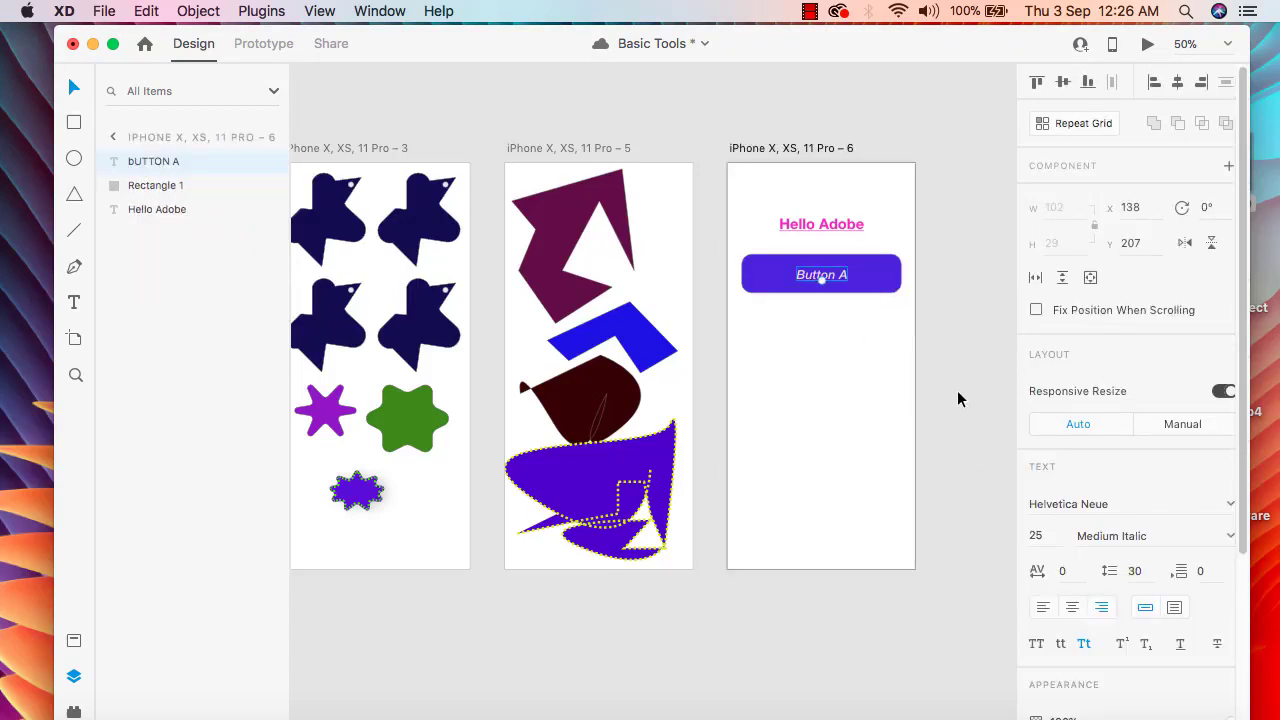
Select the purple button rectangle and examine its size, corner radius, fill and border settings.
click(876, 392)
click(869, 281)
scroll(1110, 550, down, 2)
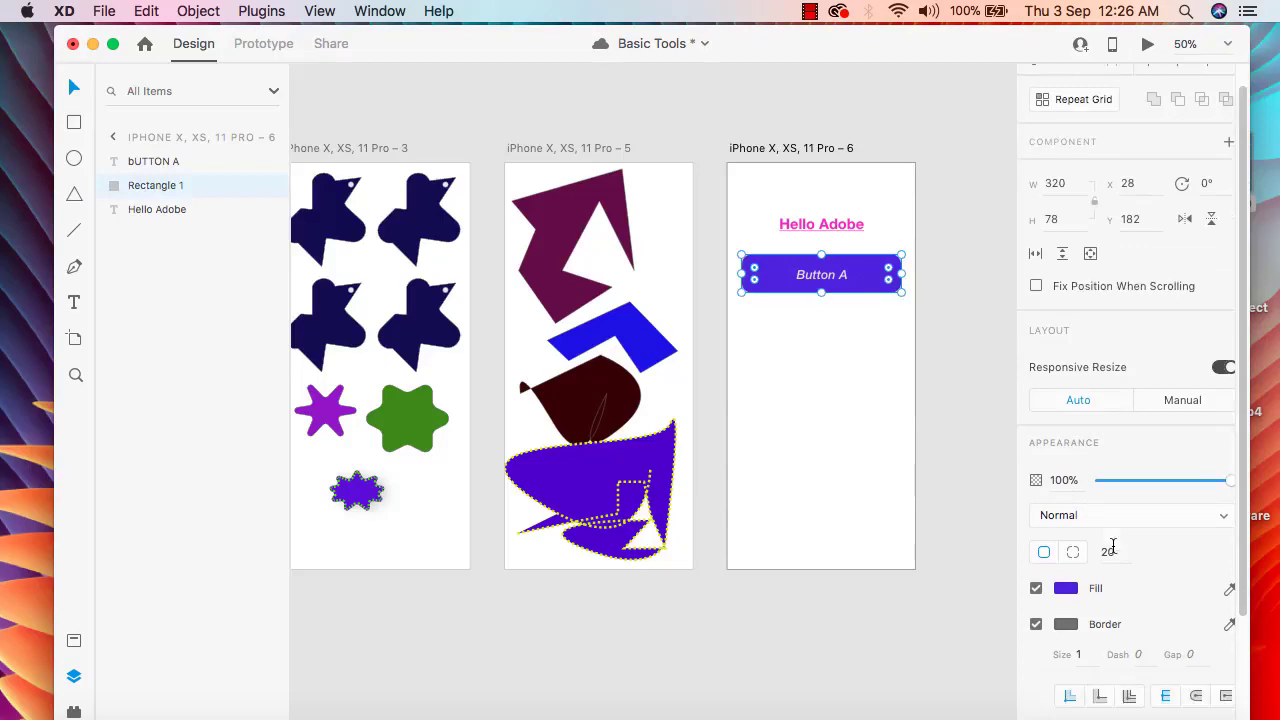
scroll(1175, 572, up, 2)
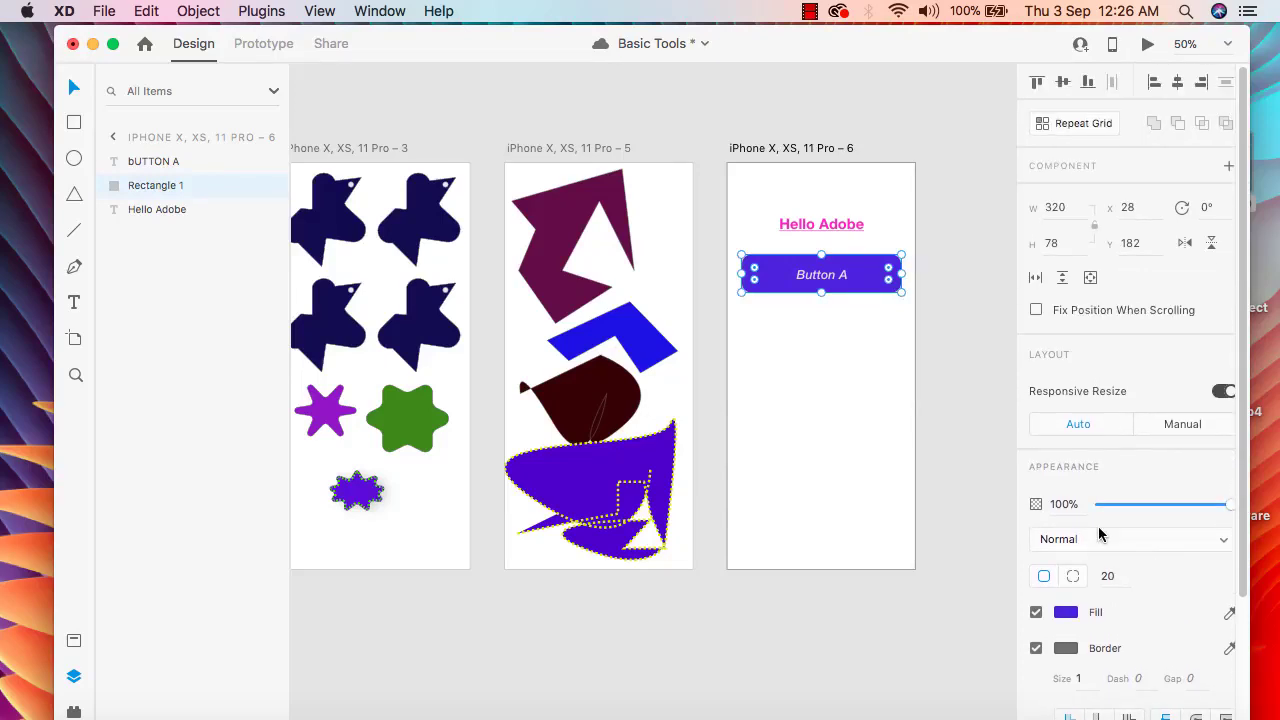
scroll(1117, 540, down, 4)
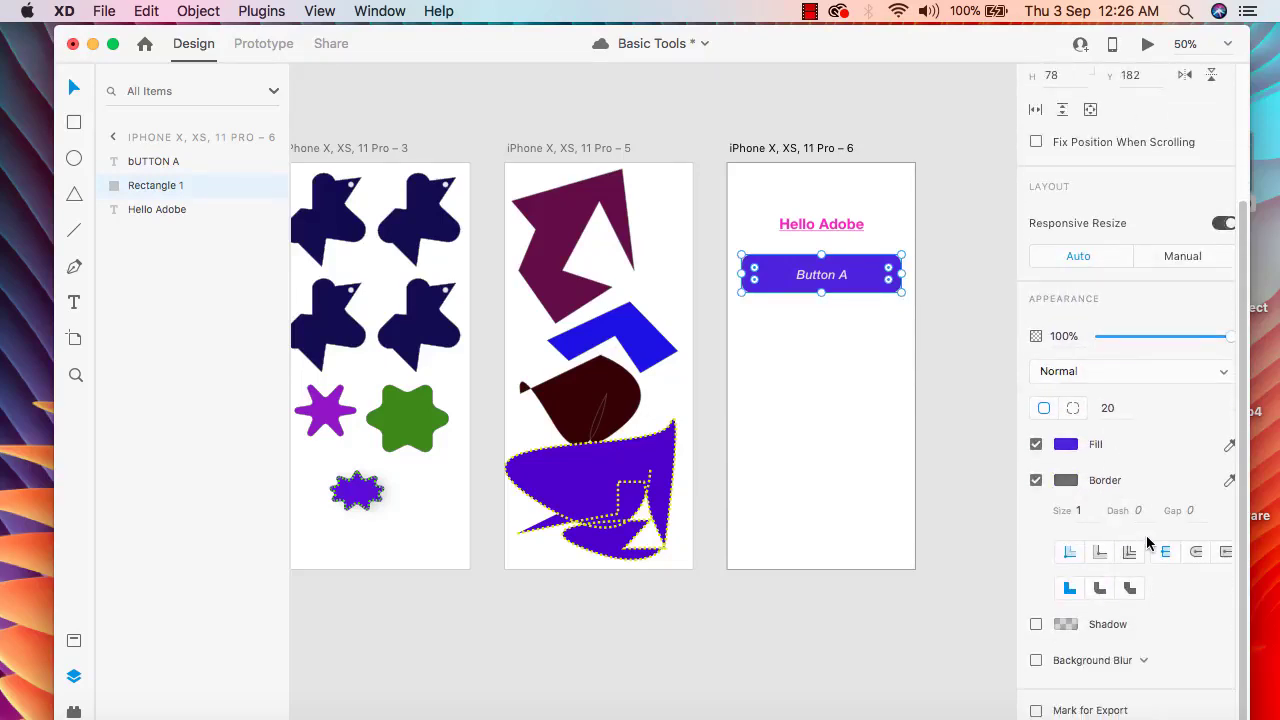
scroll(1104, 468, up, 2)
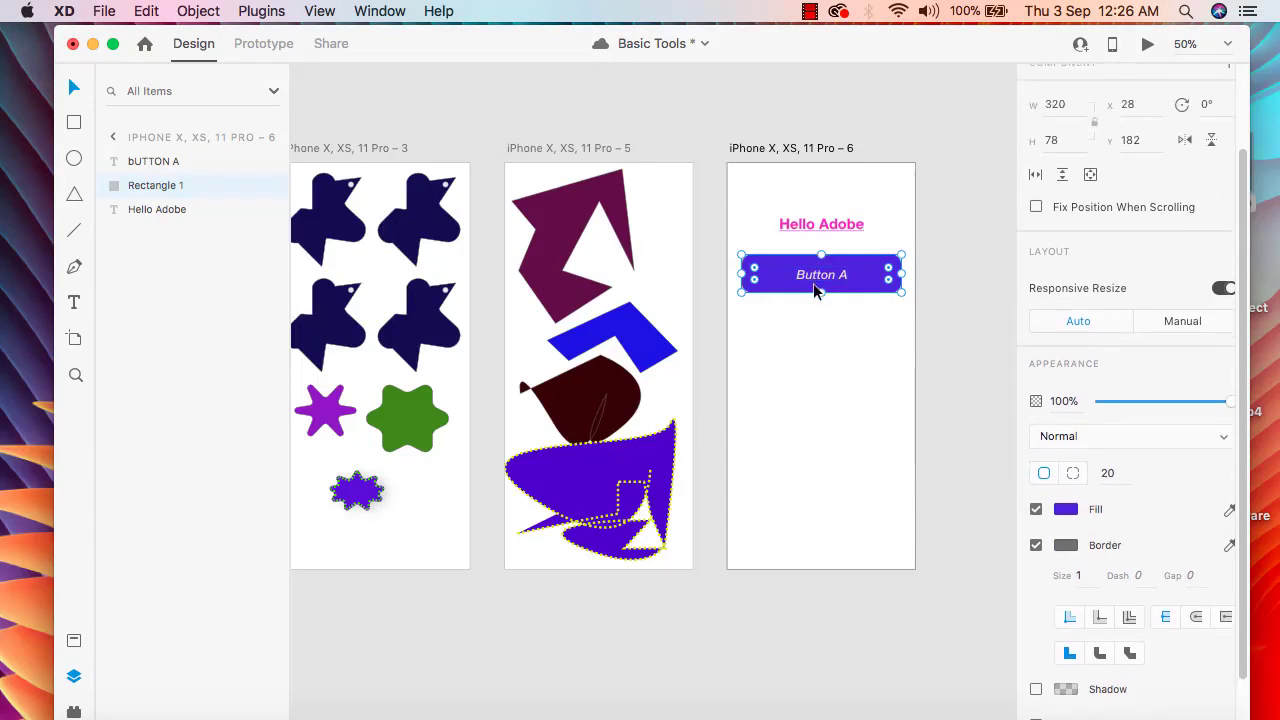
Try the Impact, Krungthep, Mishafi Gold and Noteworthy fonts on the "Button A" label.
click(823, 275)
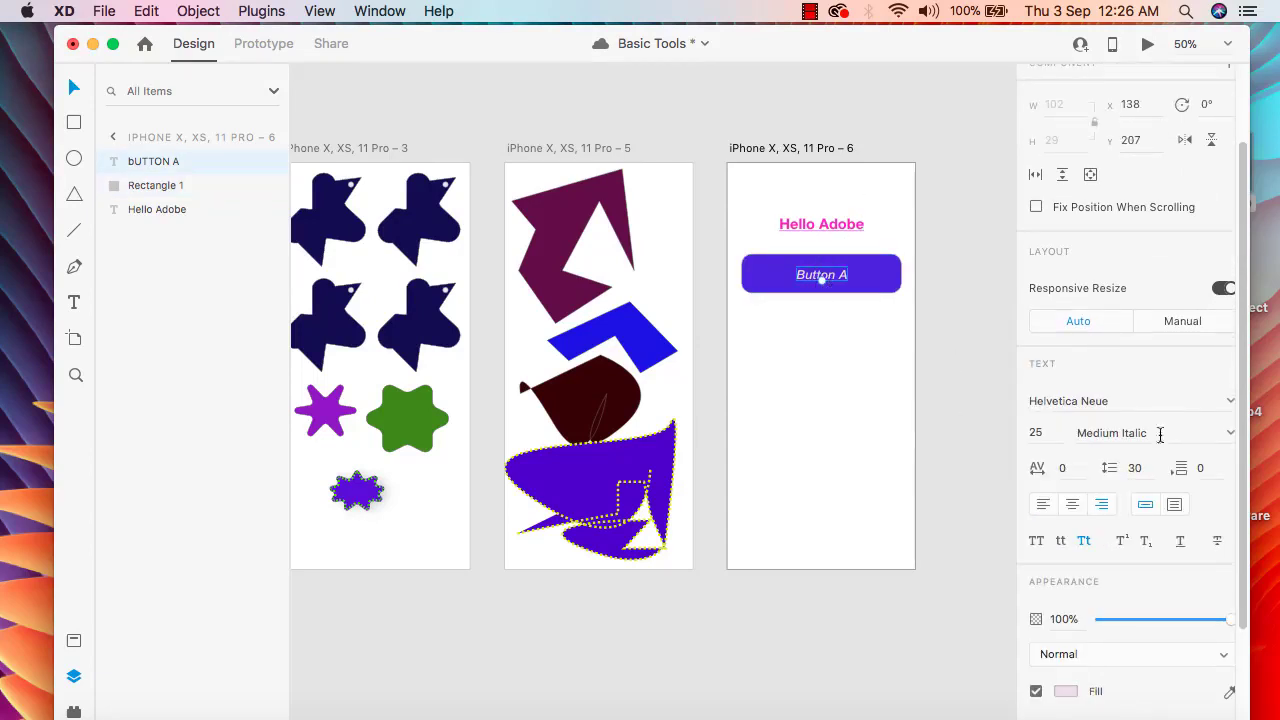
click(1229, 402)
click(1094, 474)
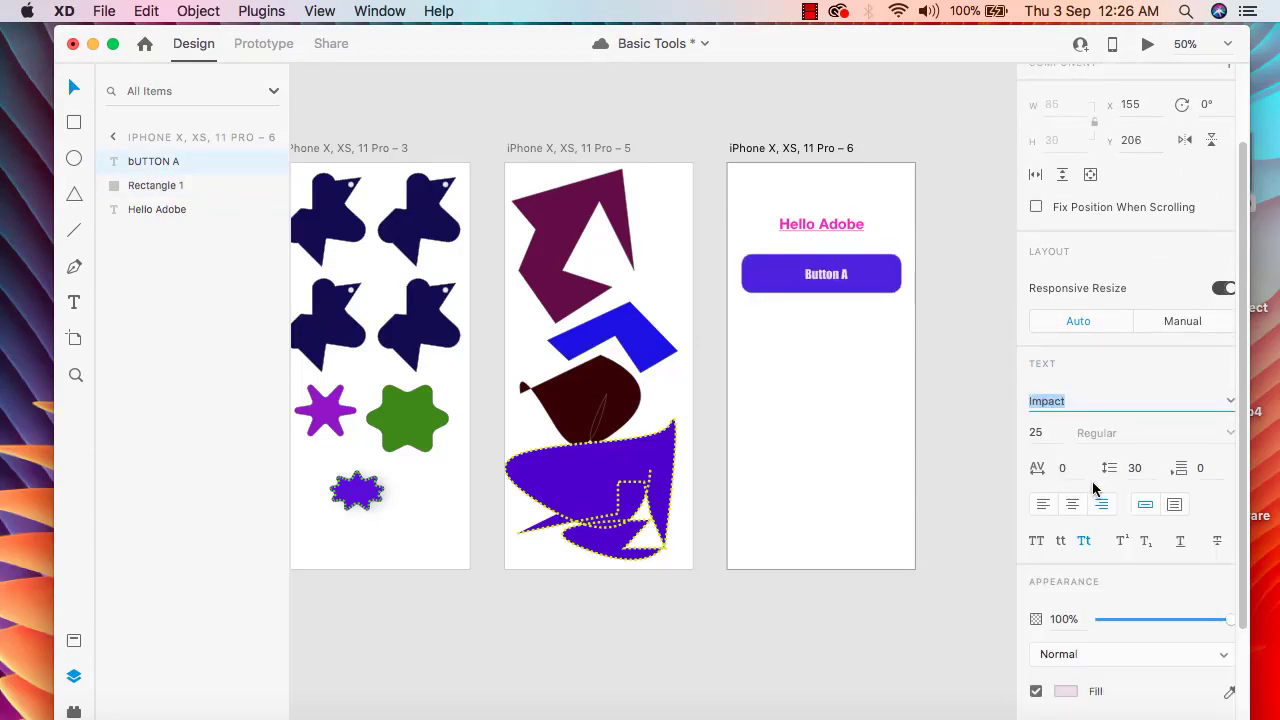
click(1230, 401)
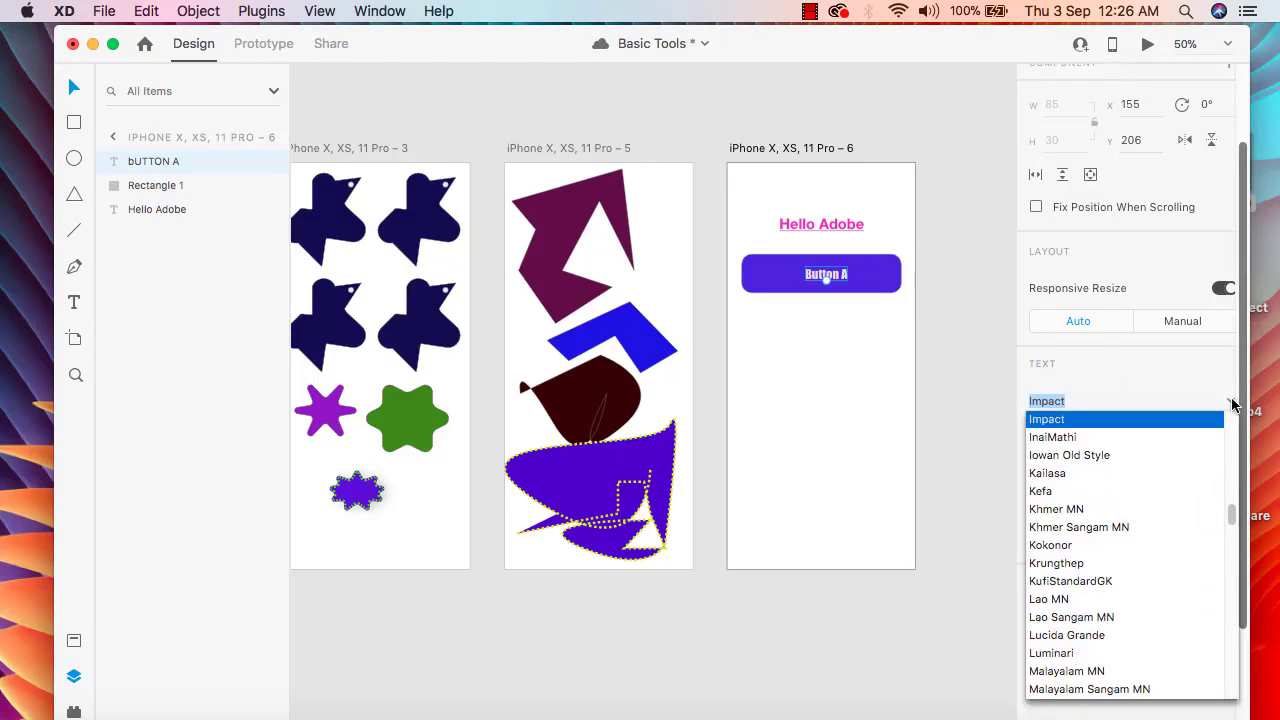
click(1107, 562)
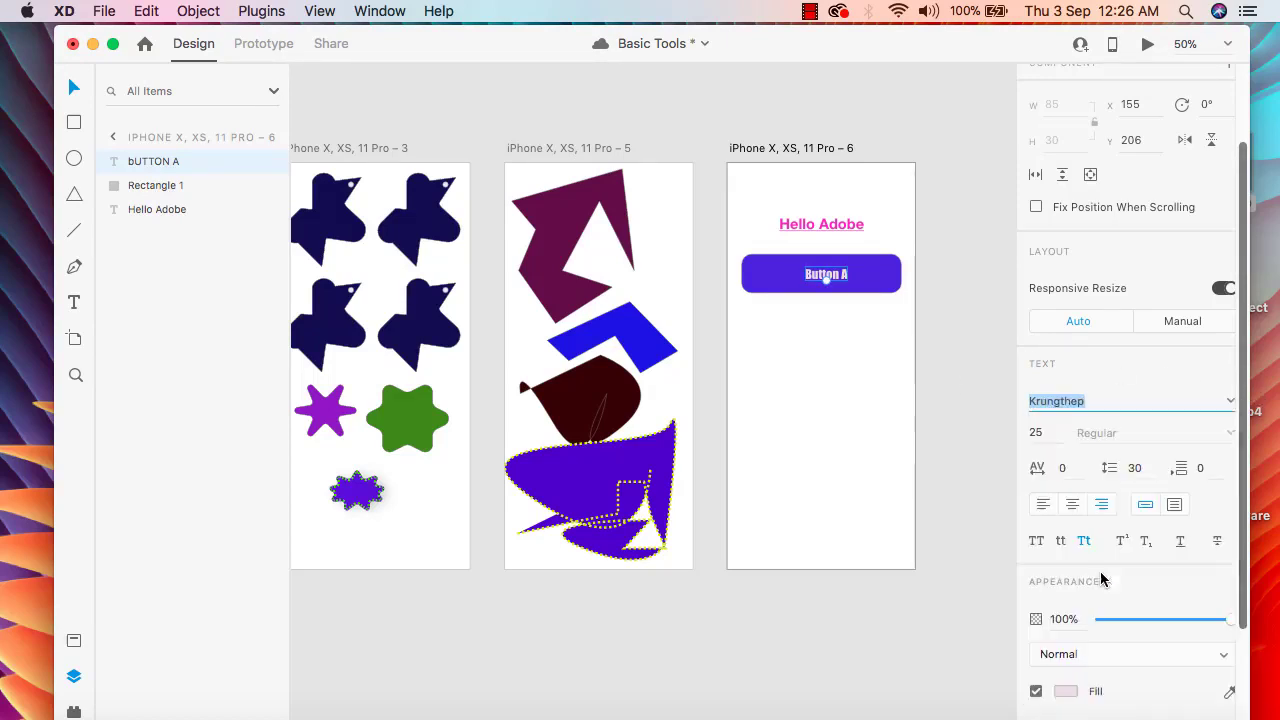
click(1230, 403)
click(1092, 654)
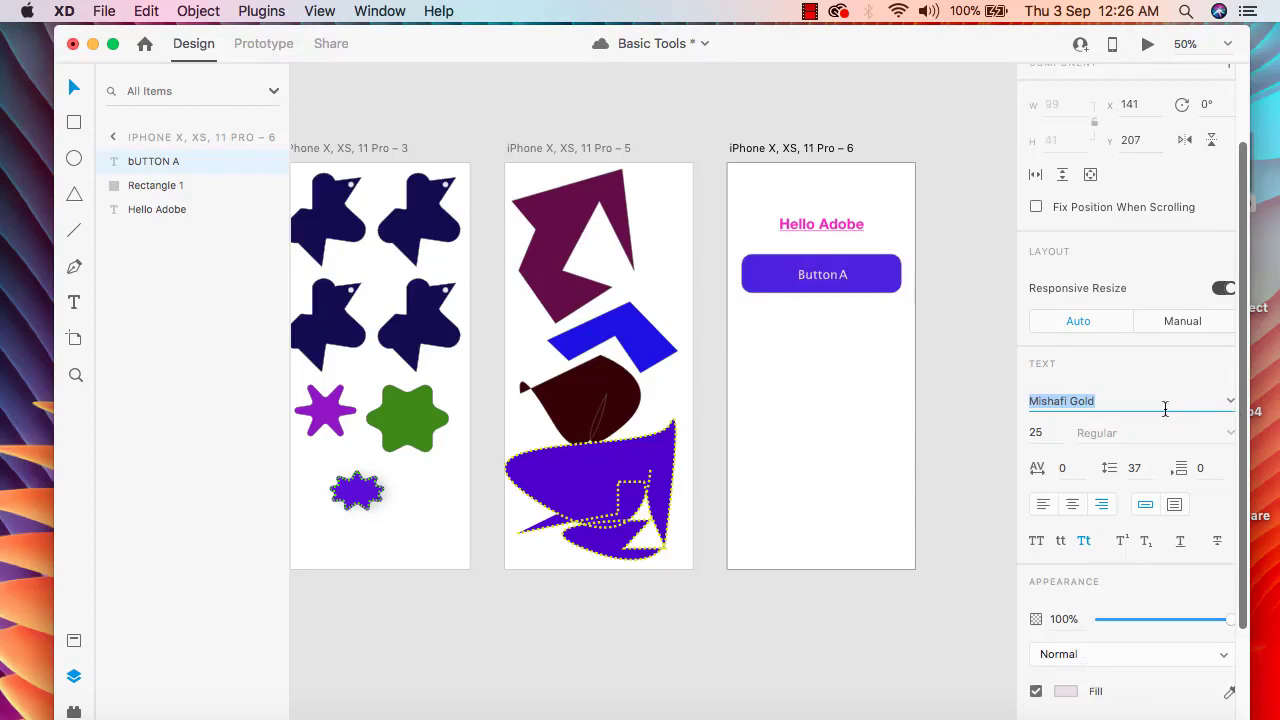
click(1230, 403)
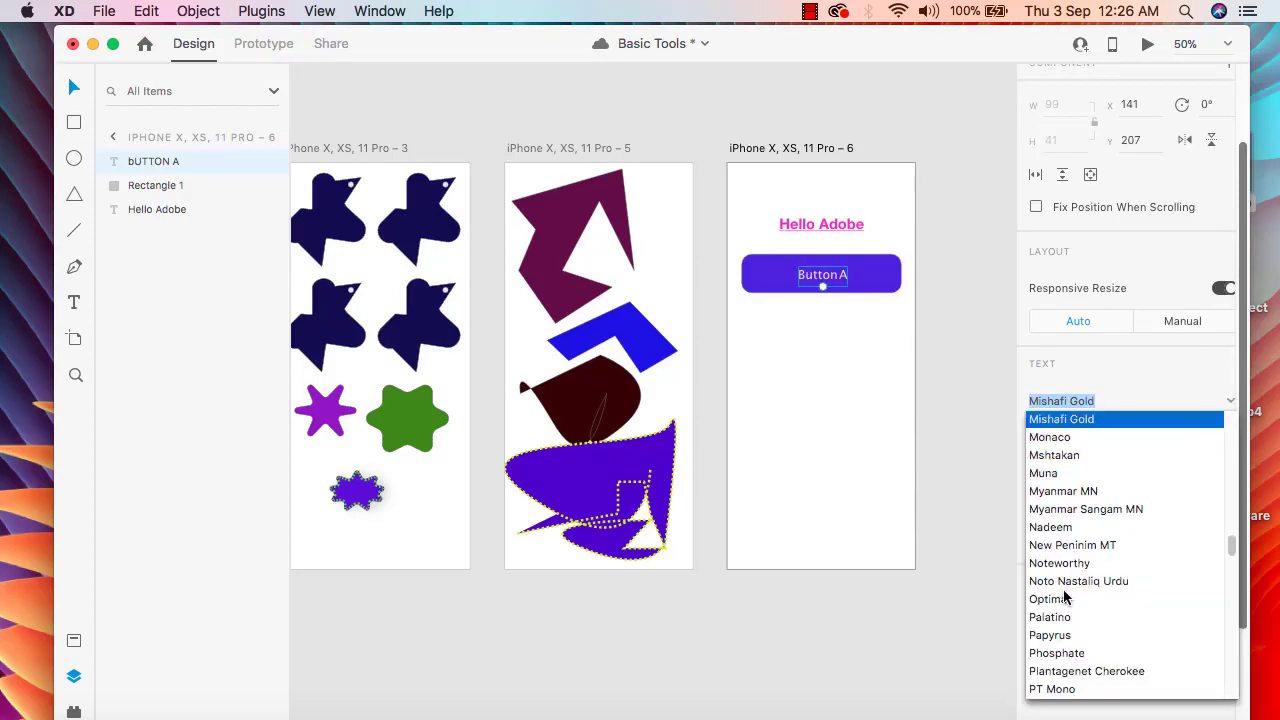
click(1060, 563)
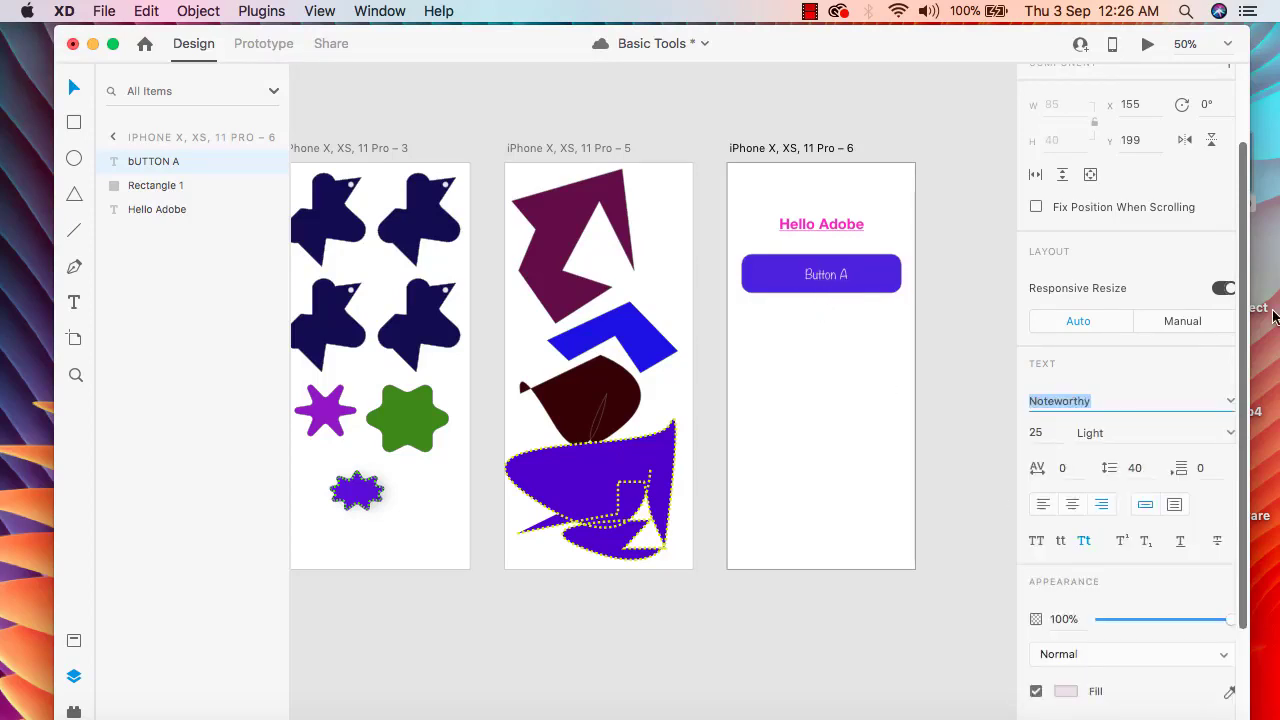
Try the PT Sans Narrow, PT Serif, Savoye LET and STIXIntegralsSm fonts on the "Button A" label.
click(1230, 403)
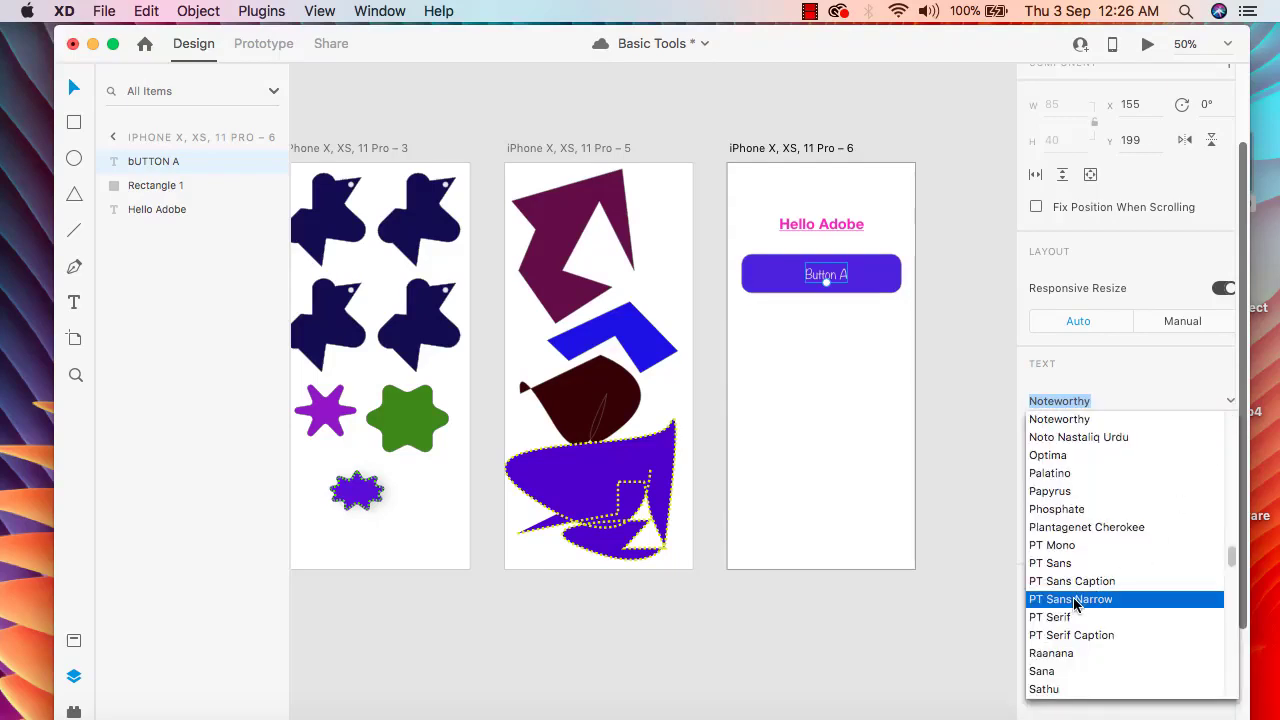
click(1075, 600)
click(1233, 409)
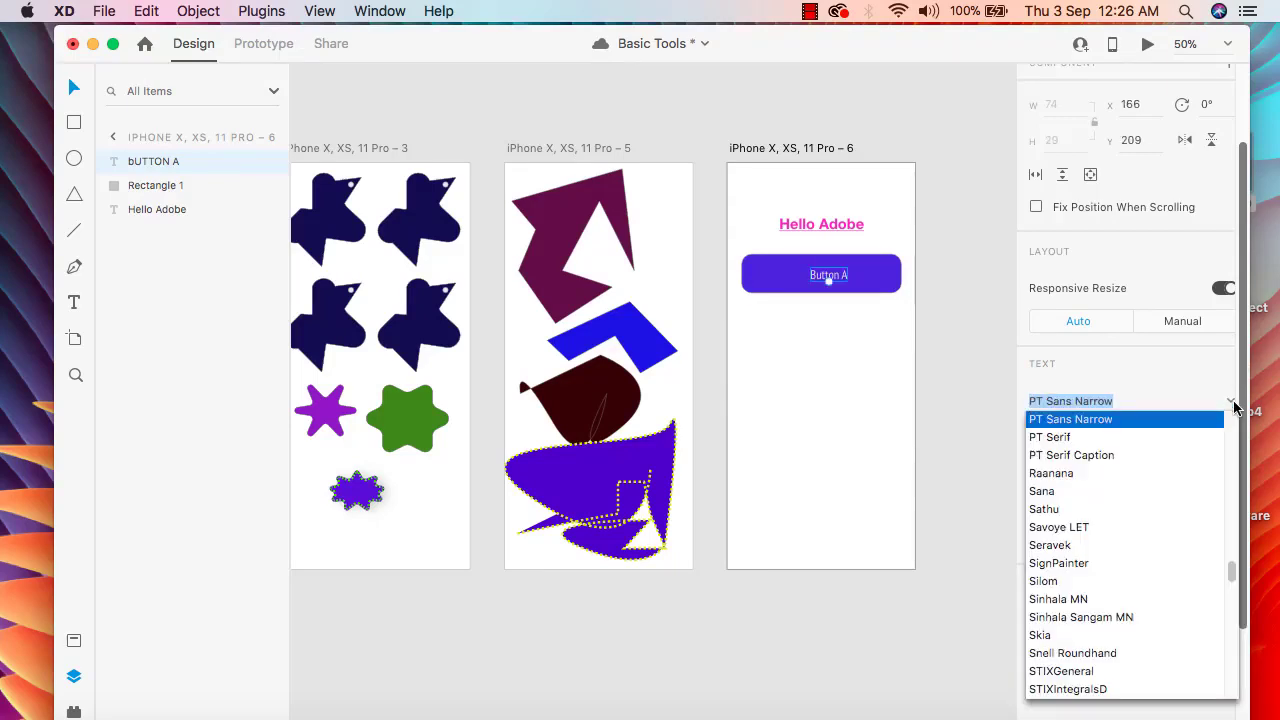
click(1105, 447)
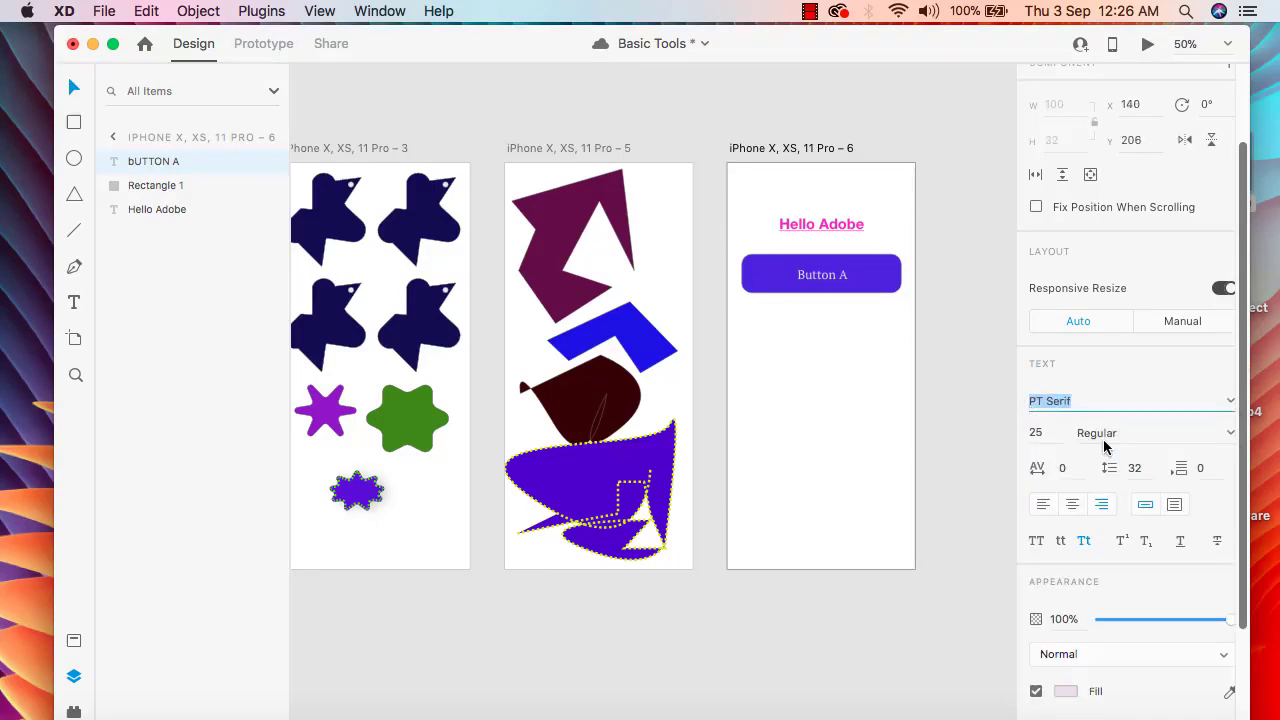
click(1230, 403)
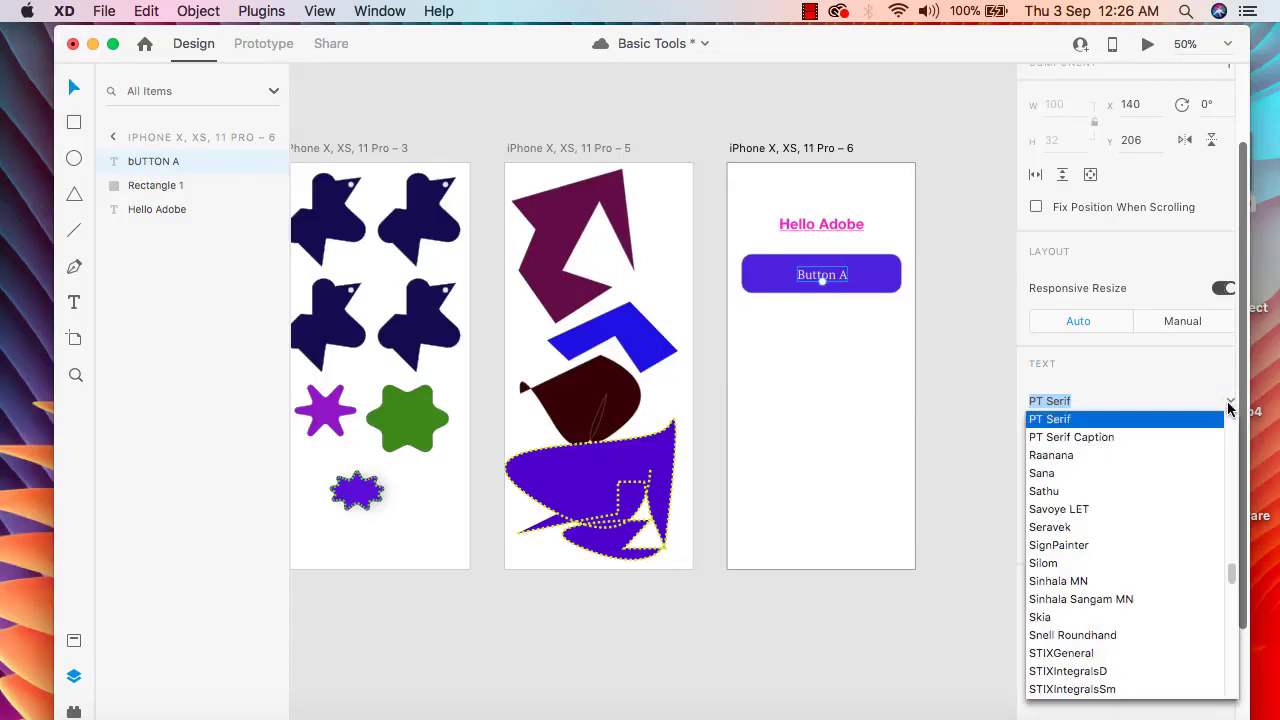
click(1078, 511)
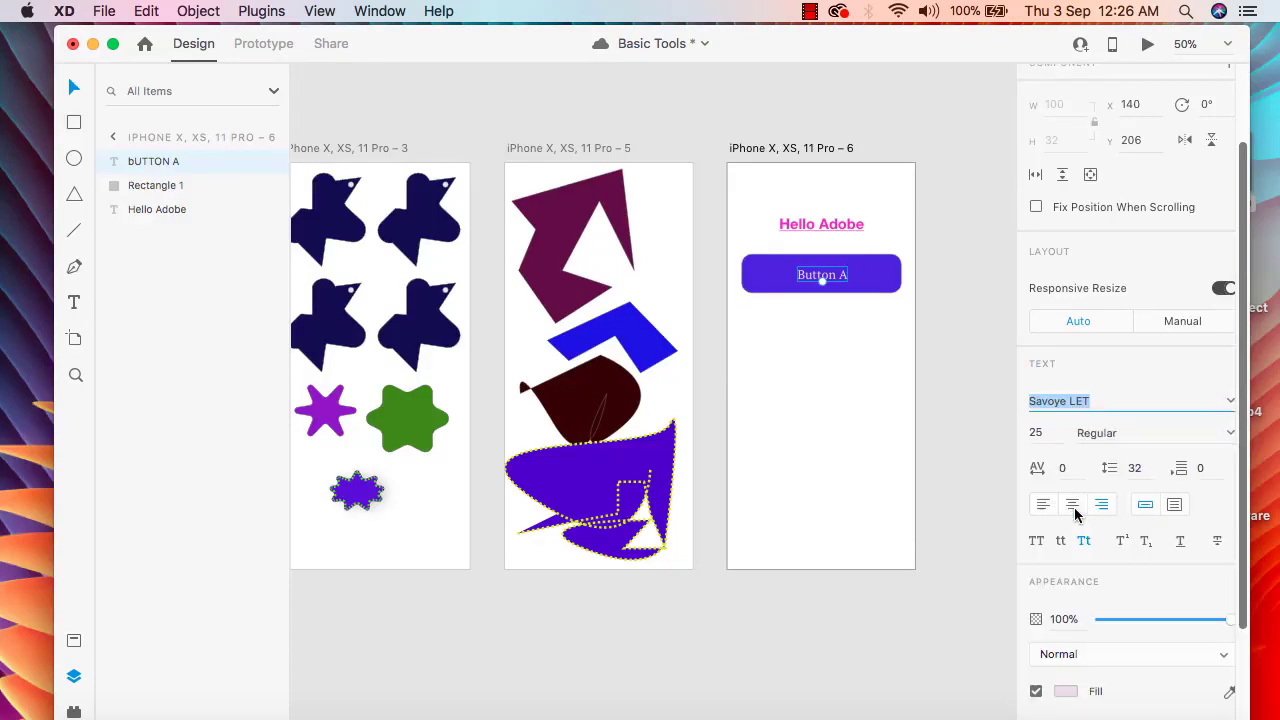
click(1230, 404)
click(1063, 603)
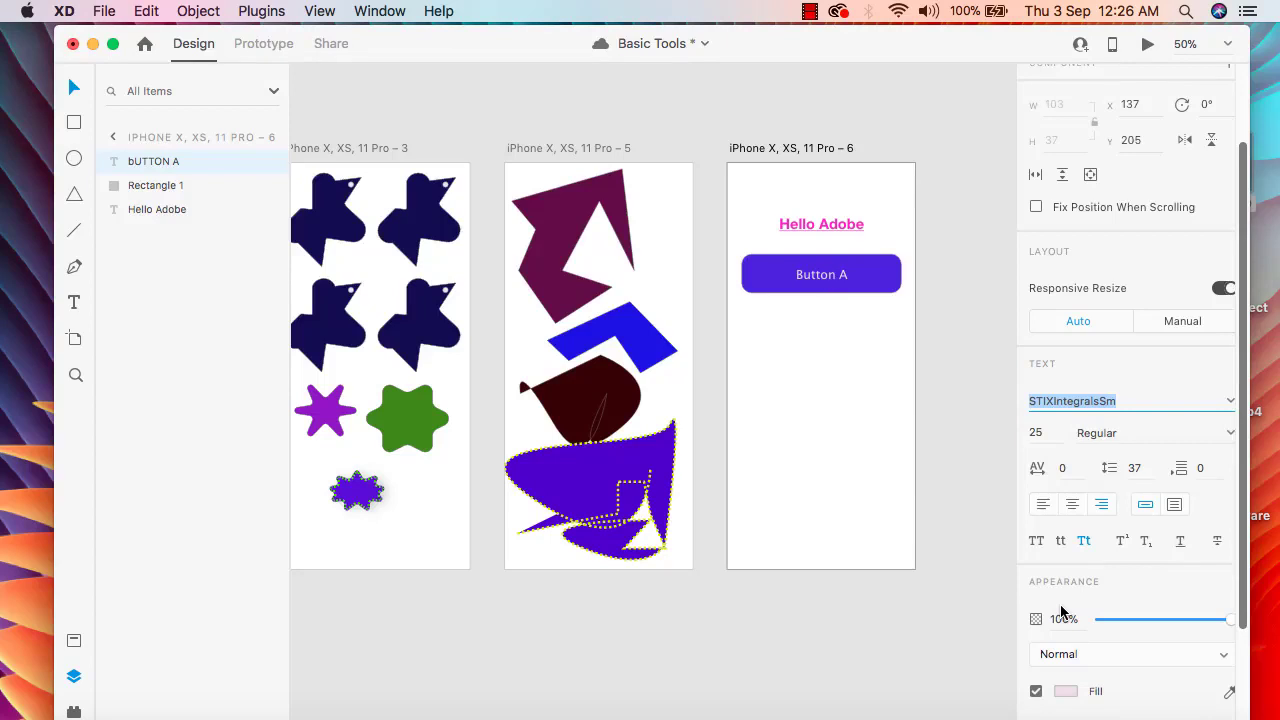
Set the font of the "Button A" label to Tamil MN and deselect the label.
click(1230, 404)
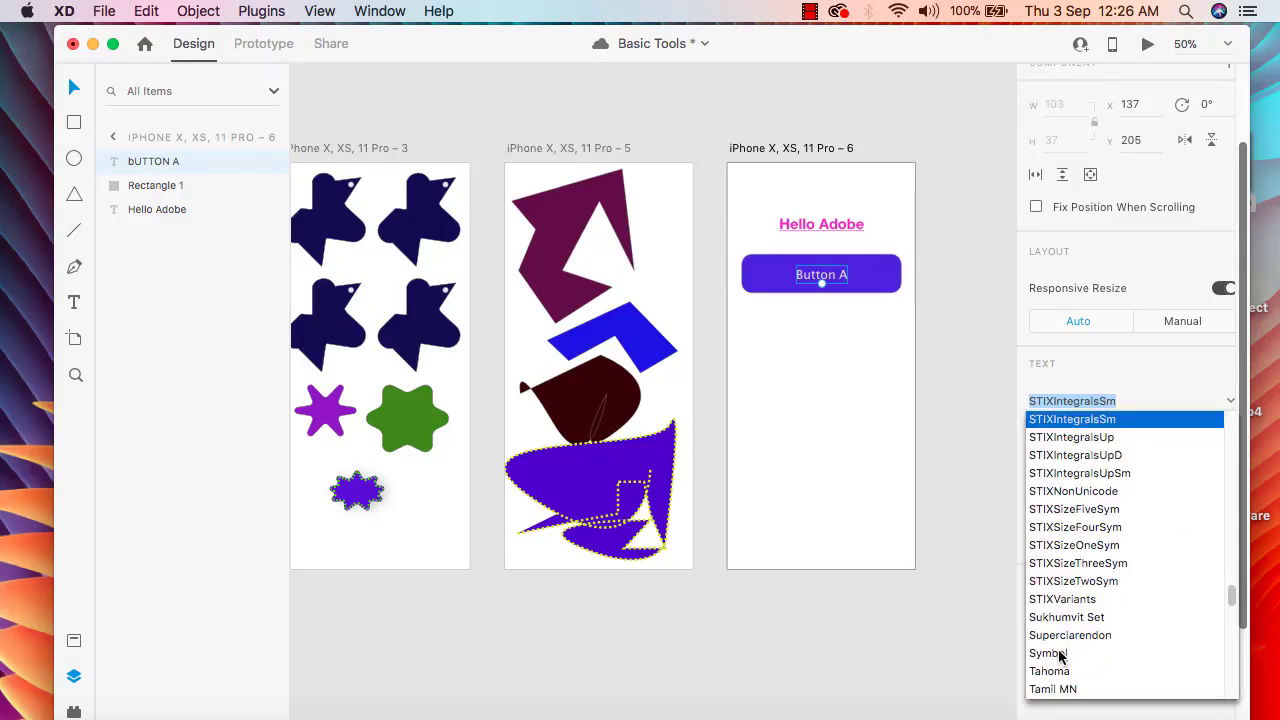
click(1052, 689)
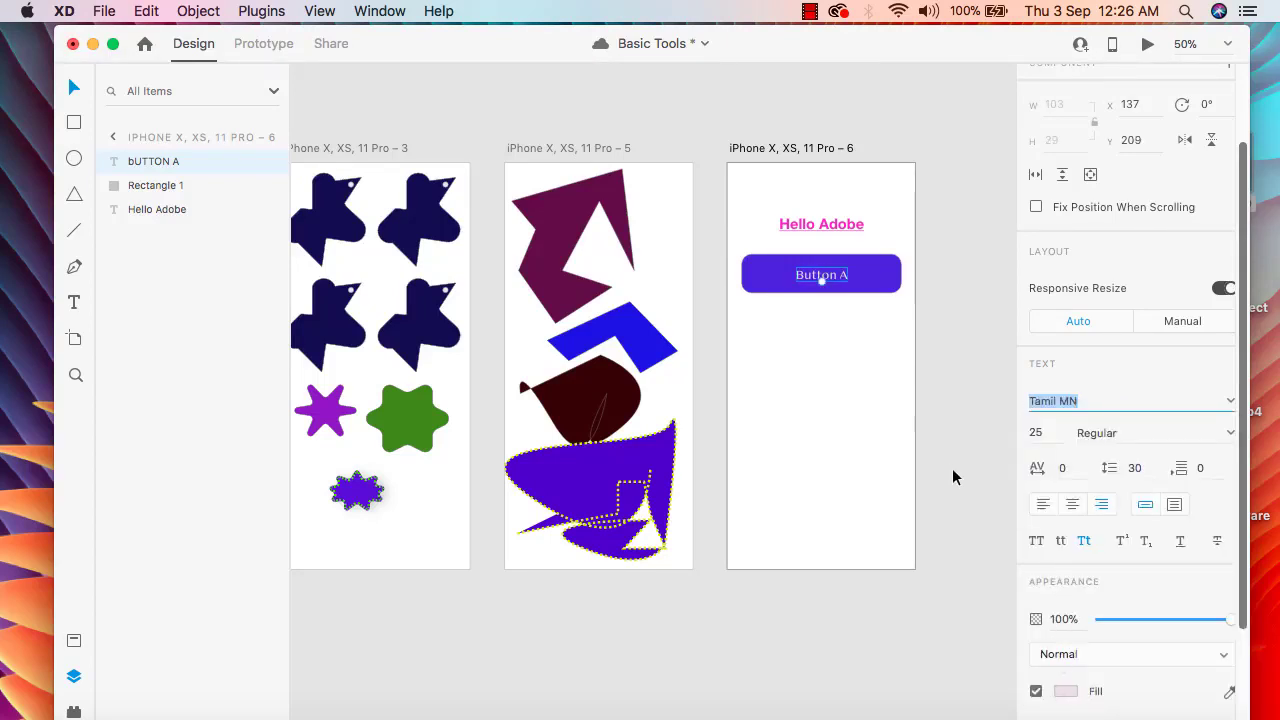
click(752, 422)
click(810, 370)
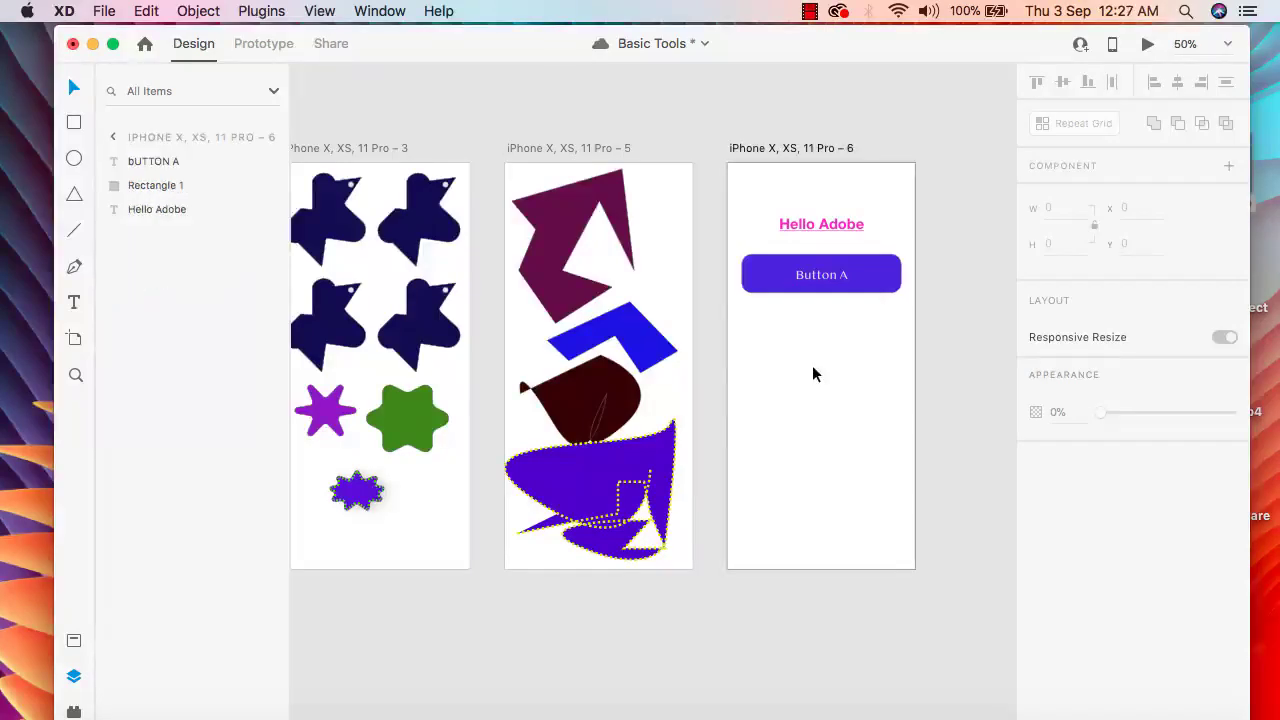